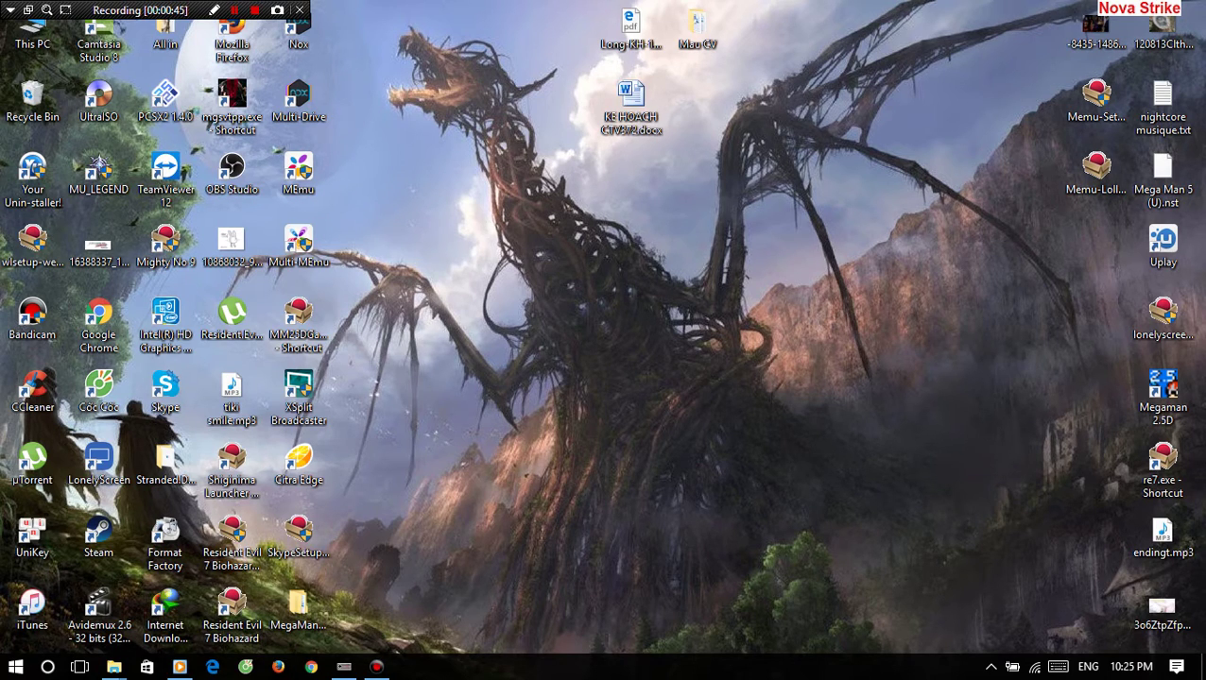
Open the Cốc Cốc browser and go to the emuparadise.me website.
click(245, 666)
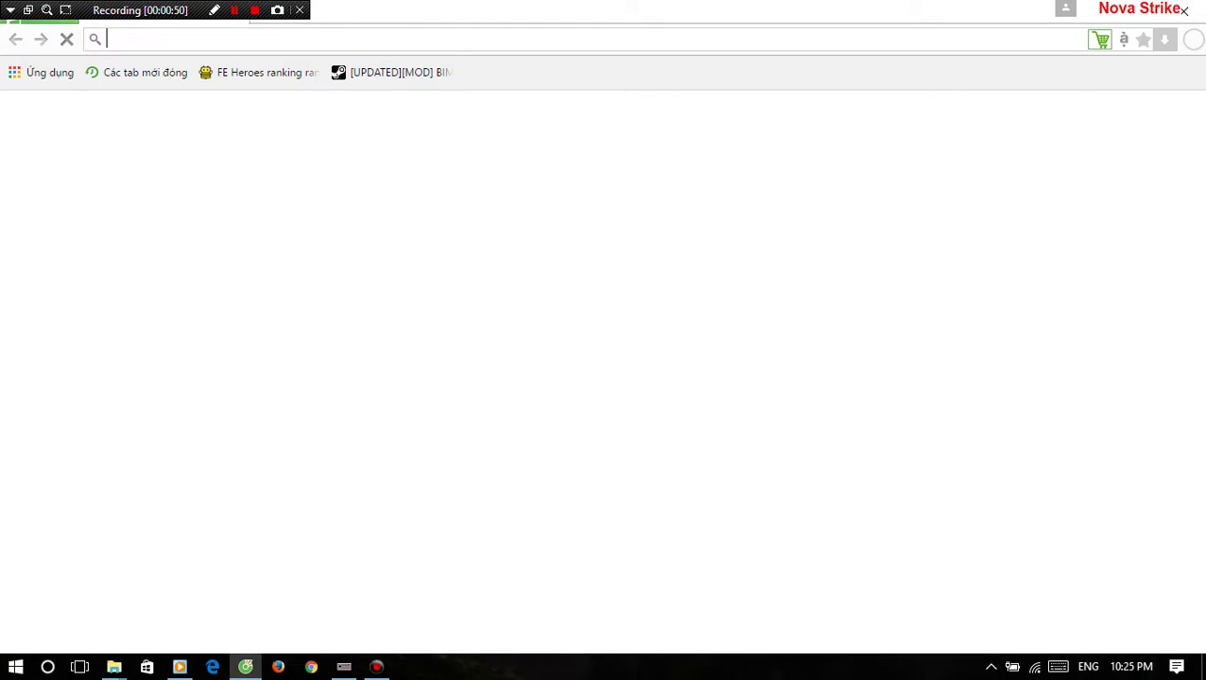
text(emu)
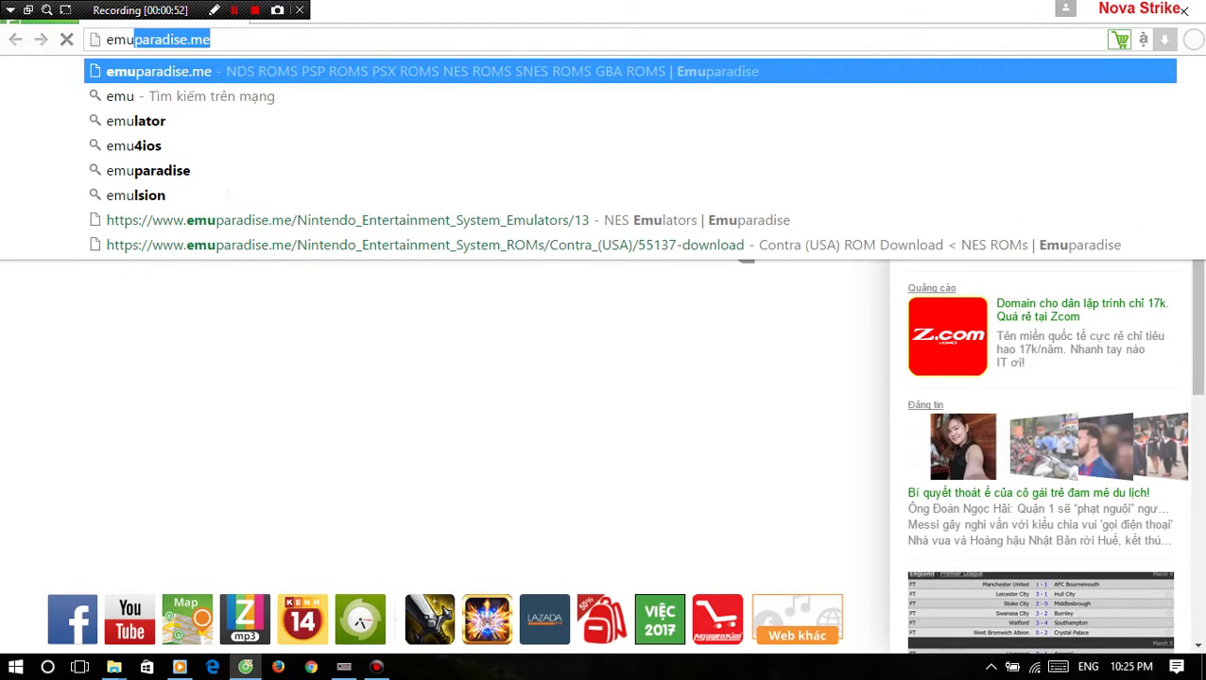
text(paradies.)
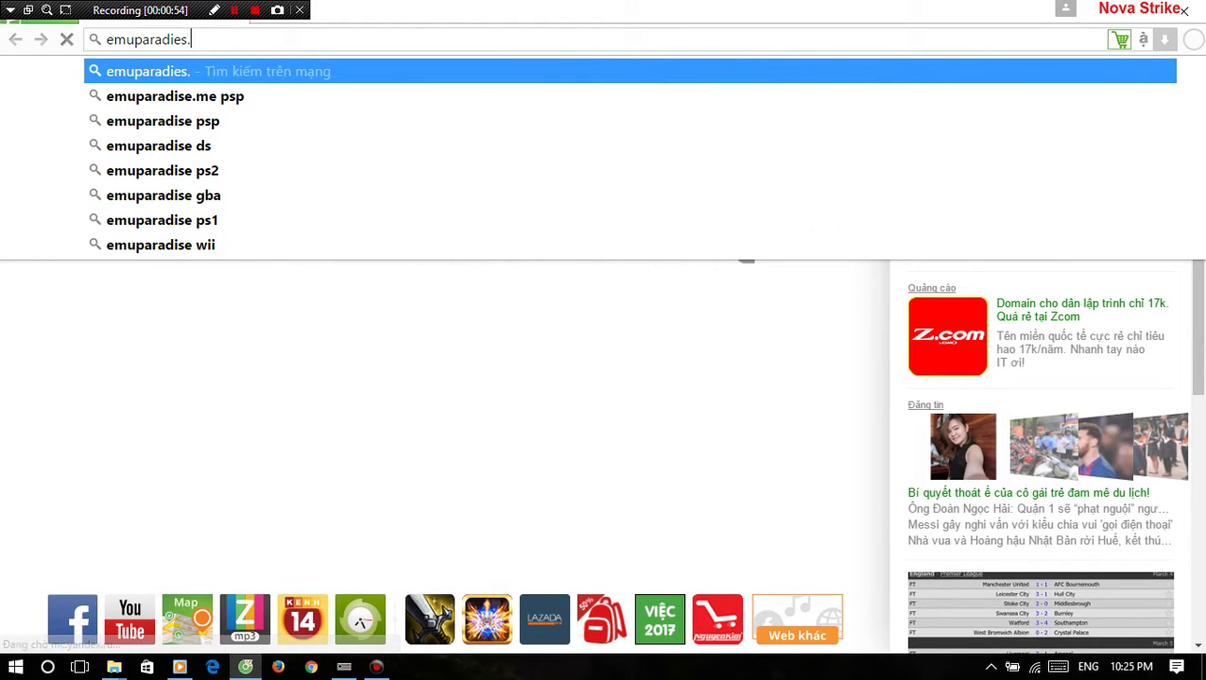
key(BackSpace)
key(BackSpace)
key(BackSpace)
text(se)
key(Return)
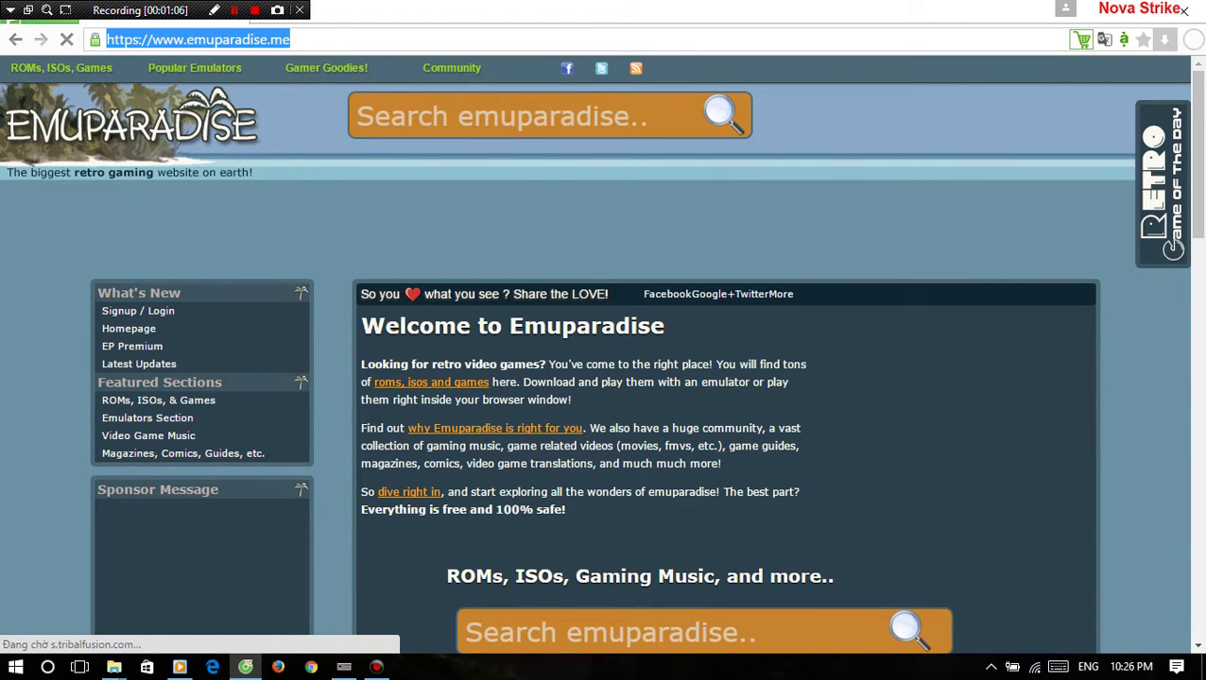
Open the list of NES emulators for the Windows platform.
mouse_move(195, 69)
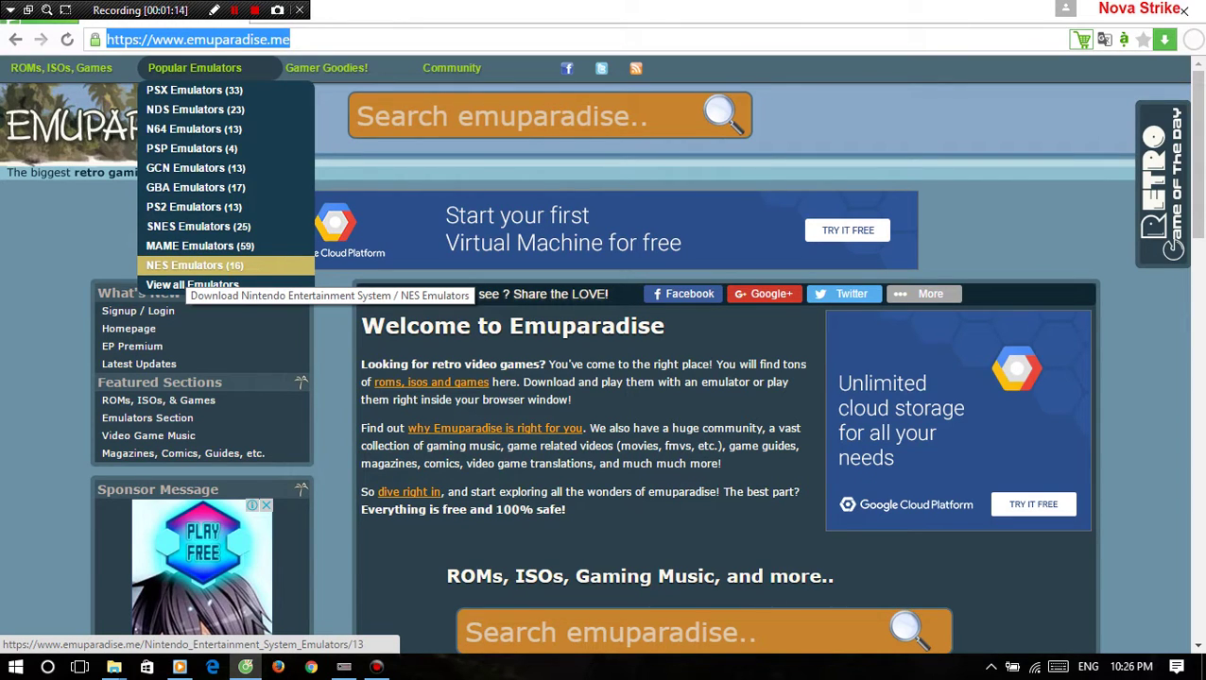
click(189, 268)
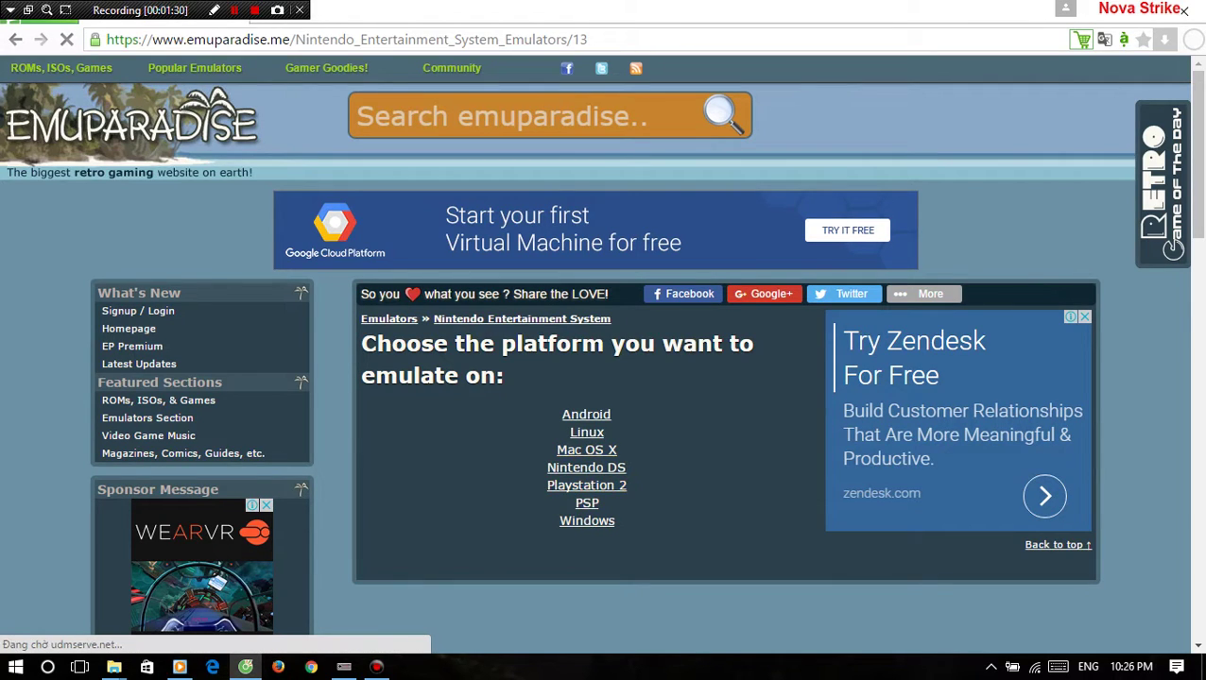
click(587, 521)
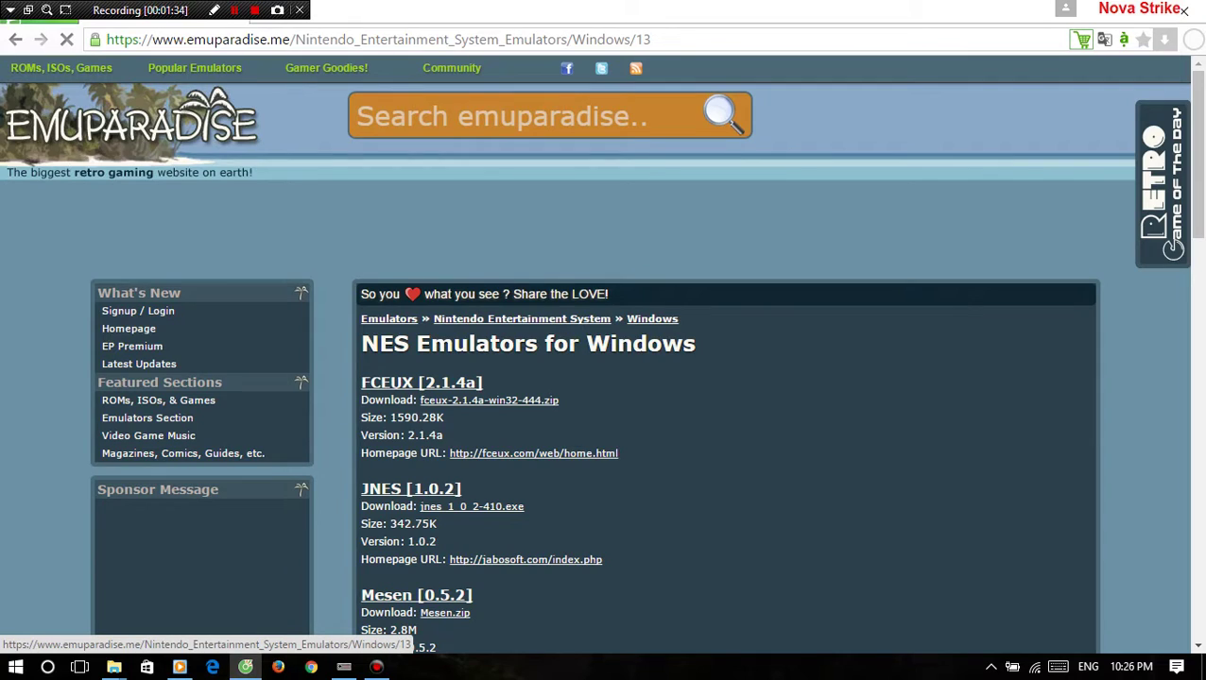
Look through the Windows NES emulators and open the page for NesTopia 1.40.
scroll(603, 368, down, 2)
scroll(603, 368, down, 4)
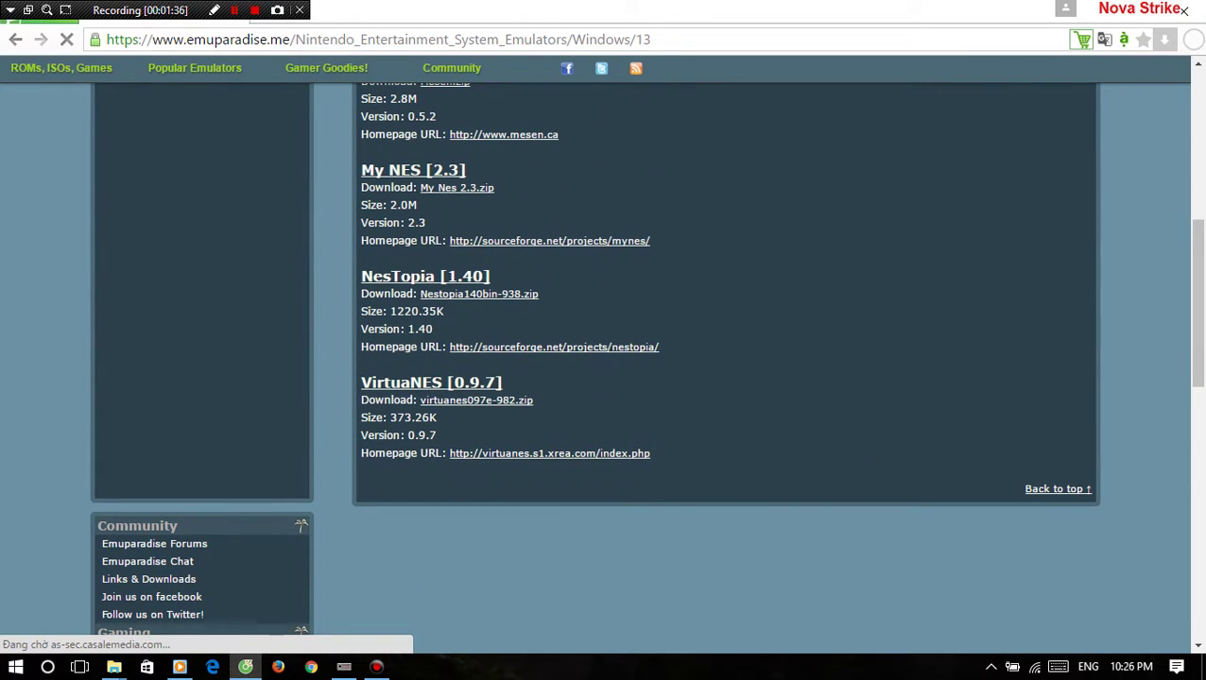
scroll(603, 369, up, 3)
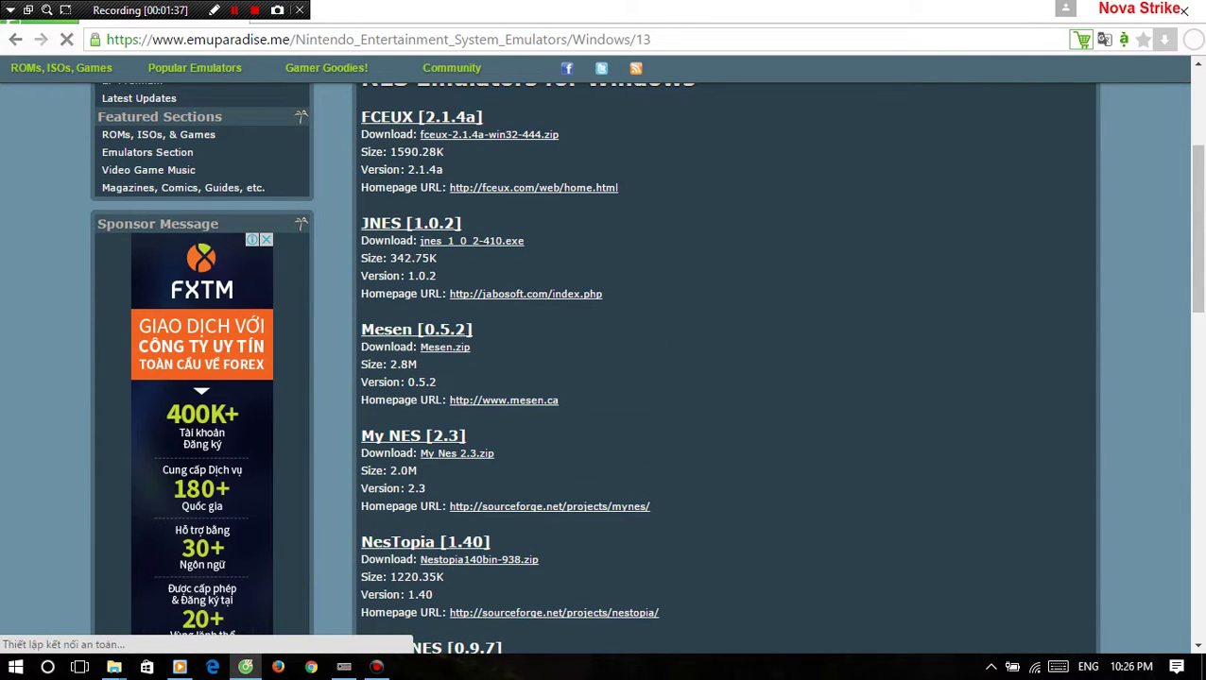
scroll(603, 368, down, 2)
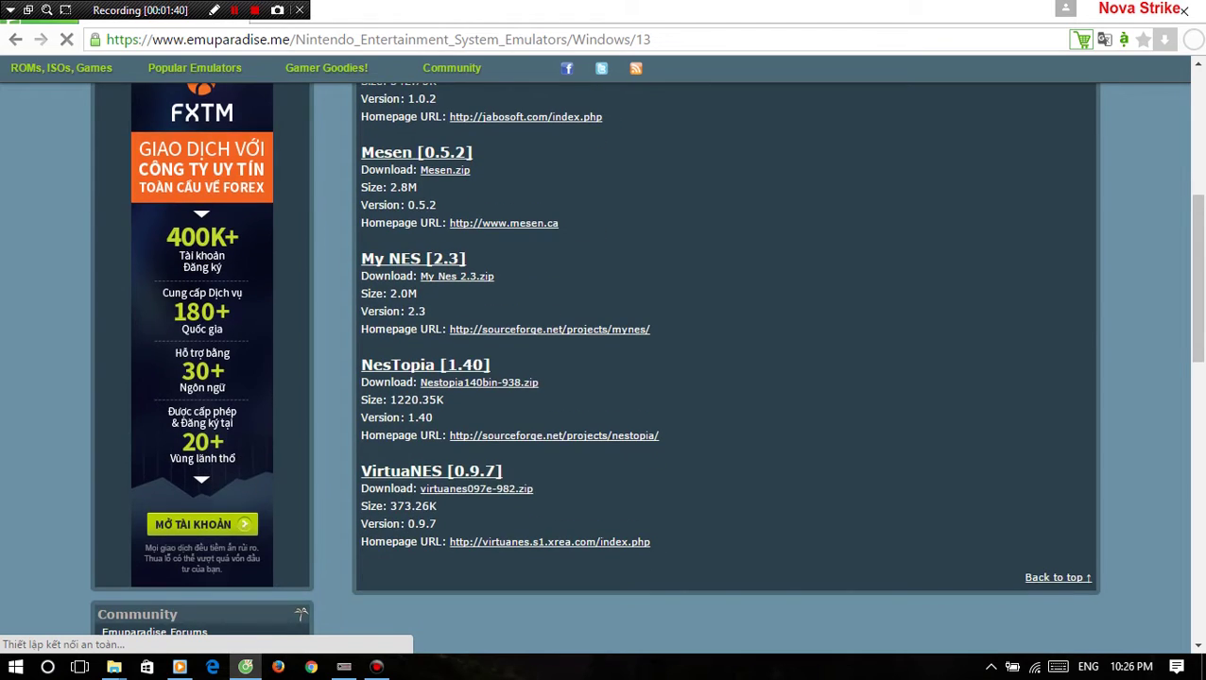
scroll(603, 368, up, 3)
scroll(425, 365, down, 3)
click(444, 369)
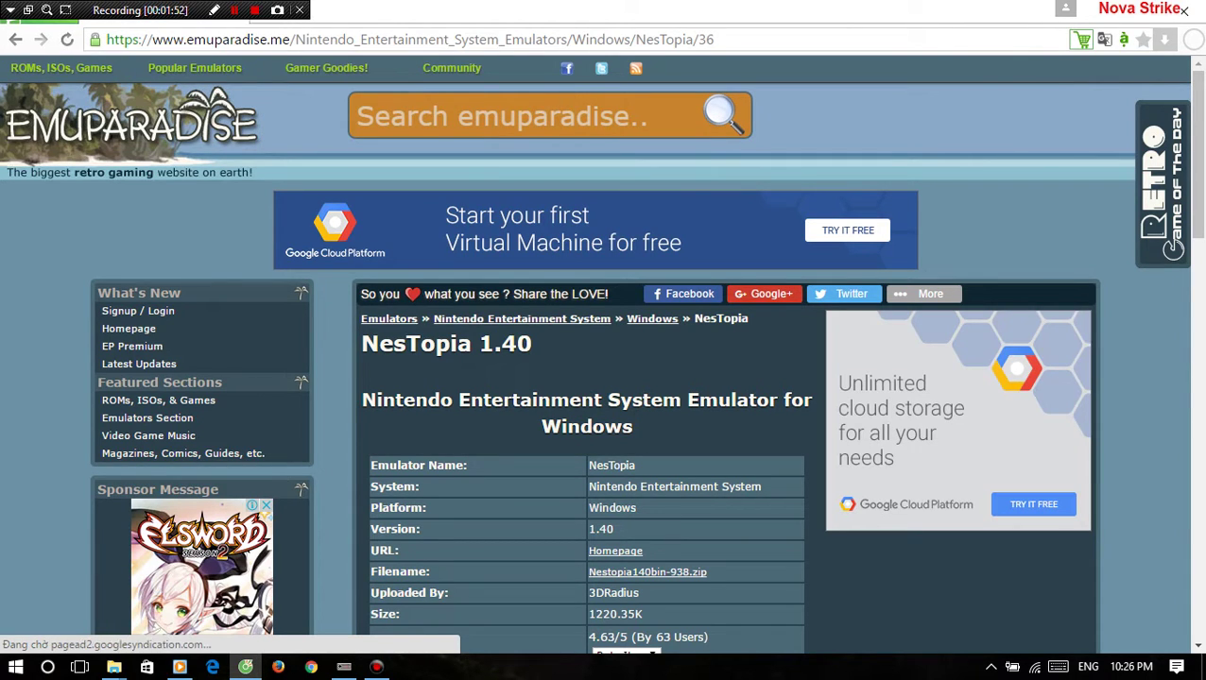
Download NesTopia 1.40 as Nestopia140bin-938.zip to the desktop and minimize the download window.
scroll(603, 369, down, 2)
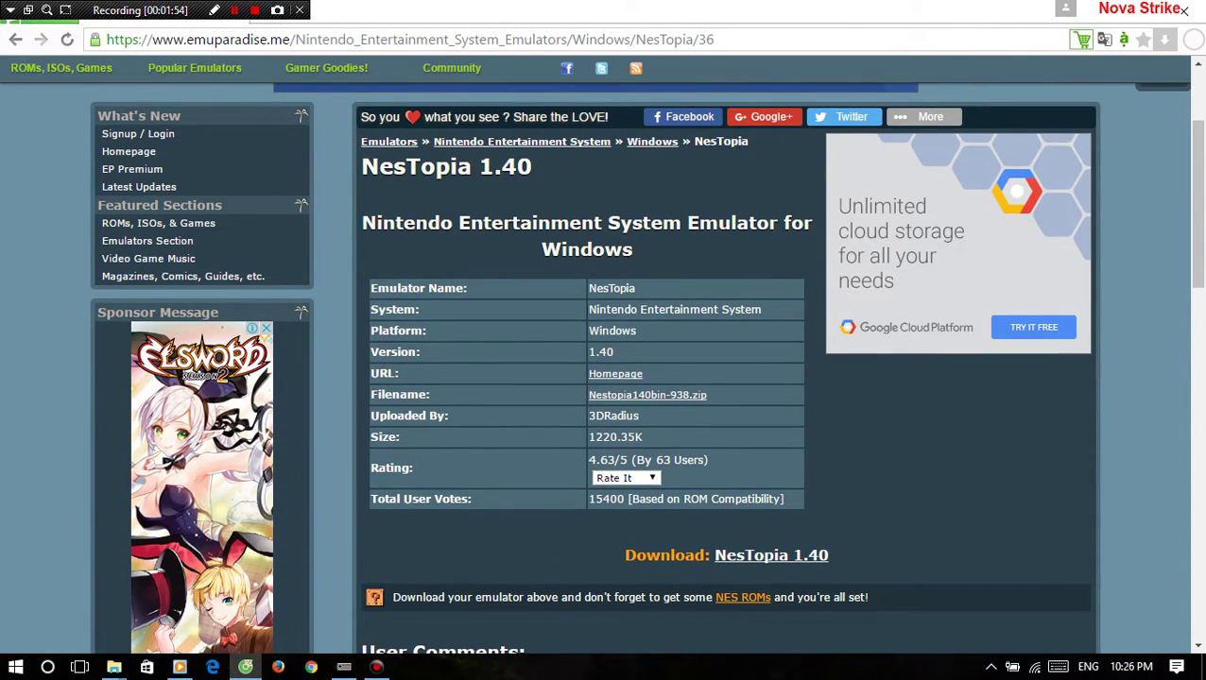
scroll(603, 369, down, 2)
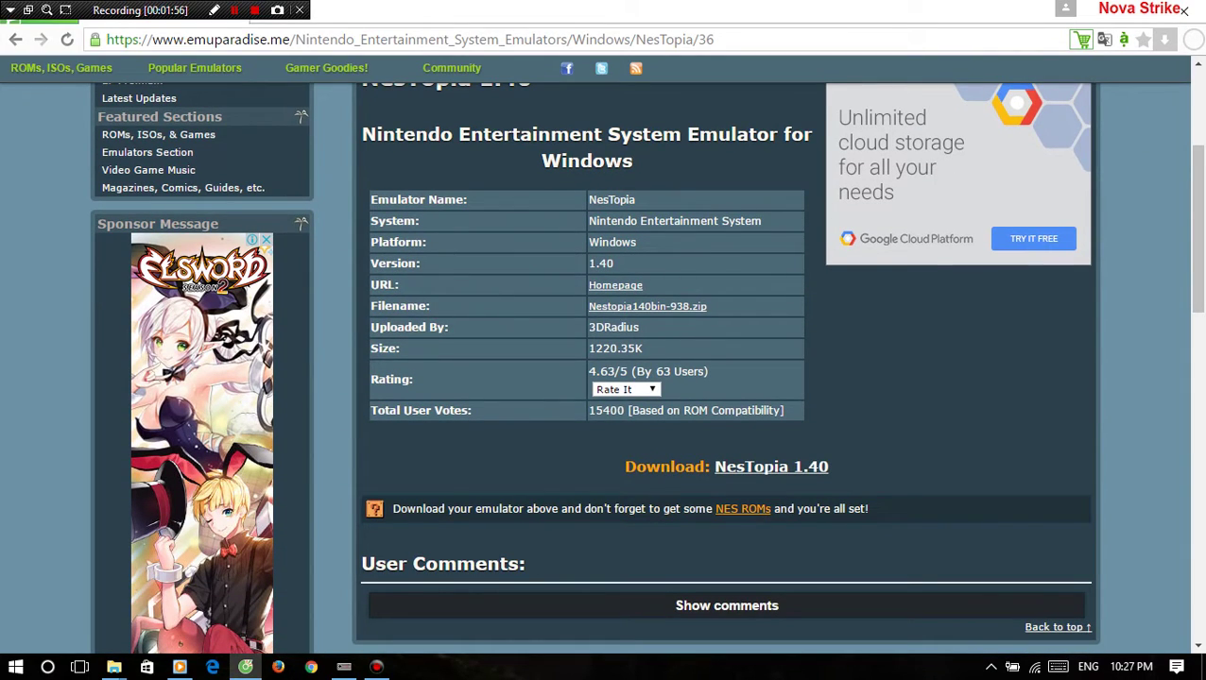
click(771, 467)
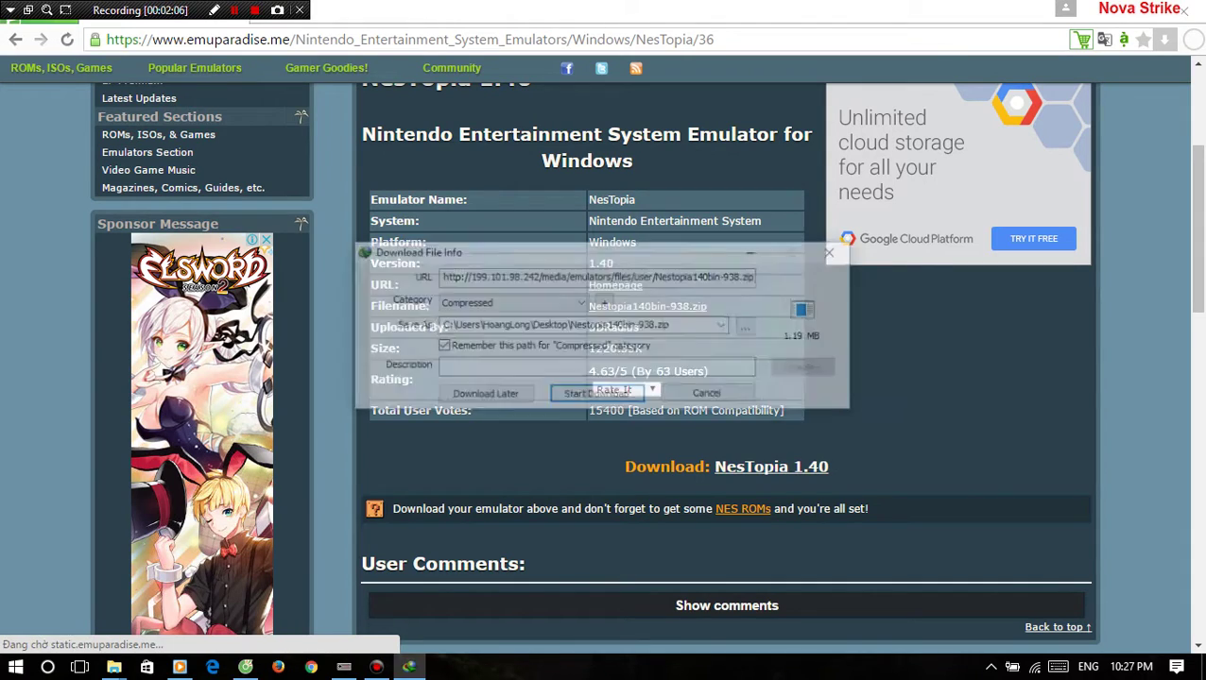
click(598, 396)
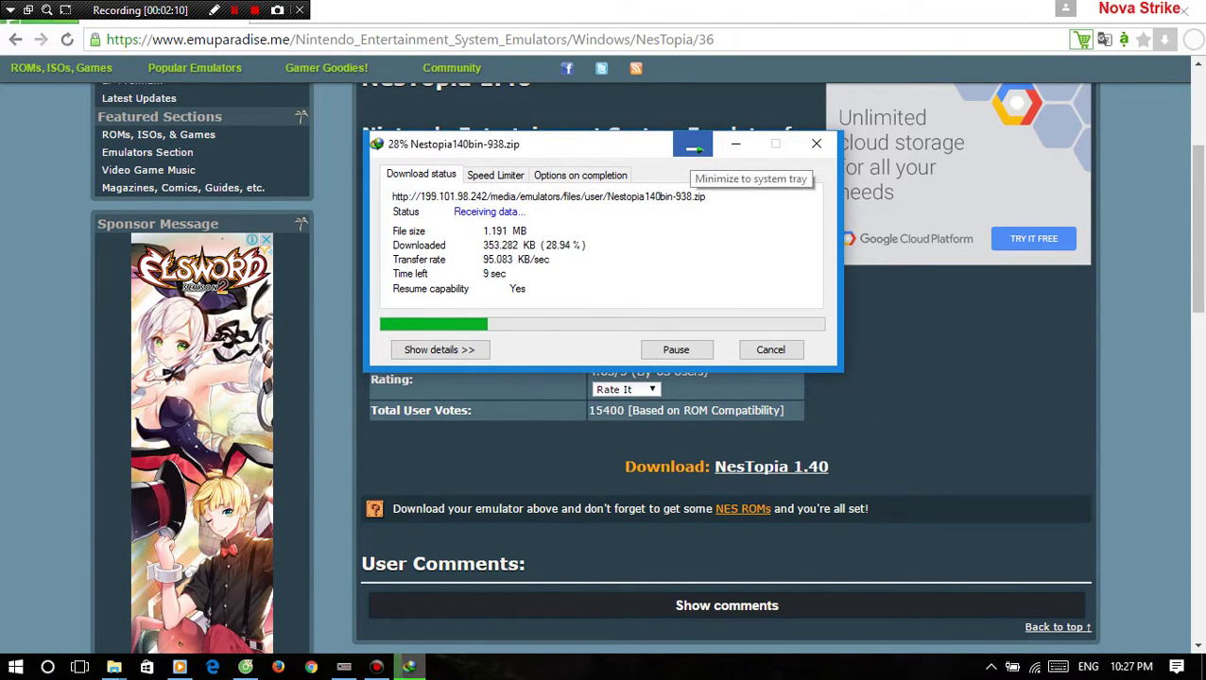
click(736, 143)
Search the Emuparadise site for "Contra".
scroll(603, 359, up, 3)
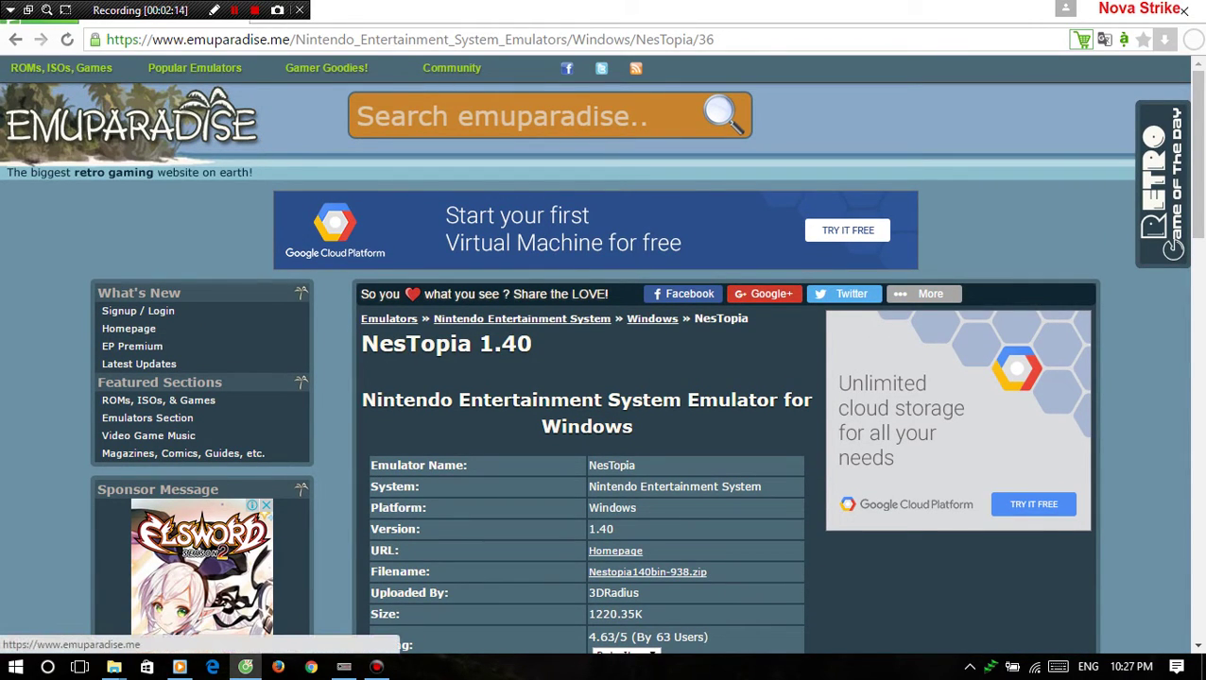
click(401, 113)
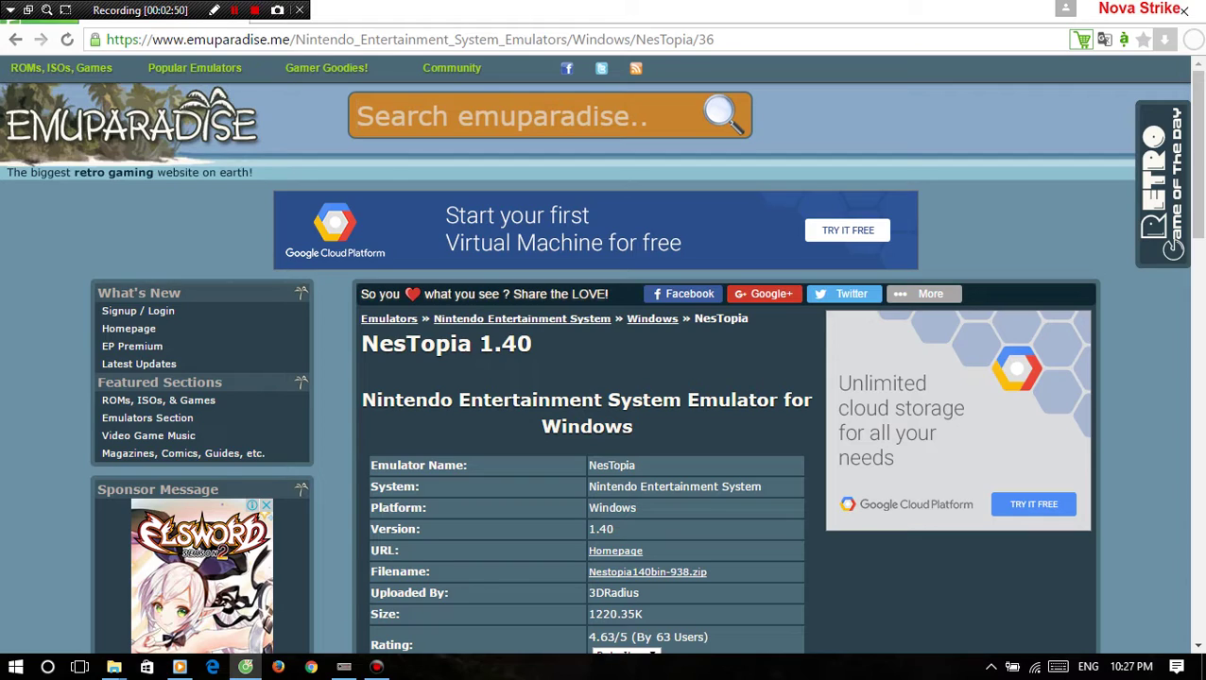
text(Contra)
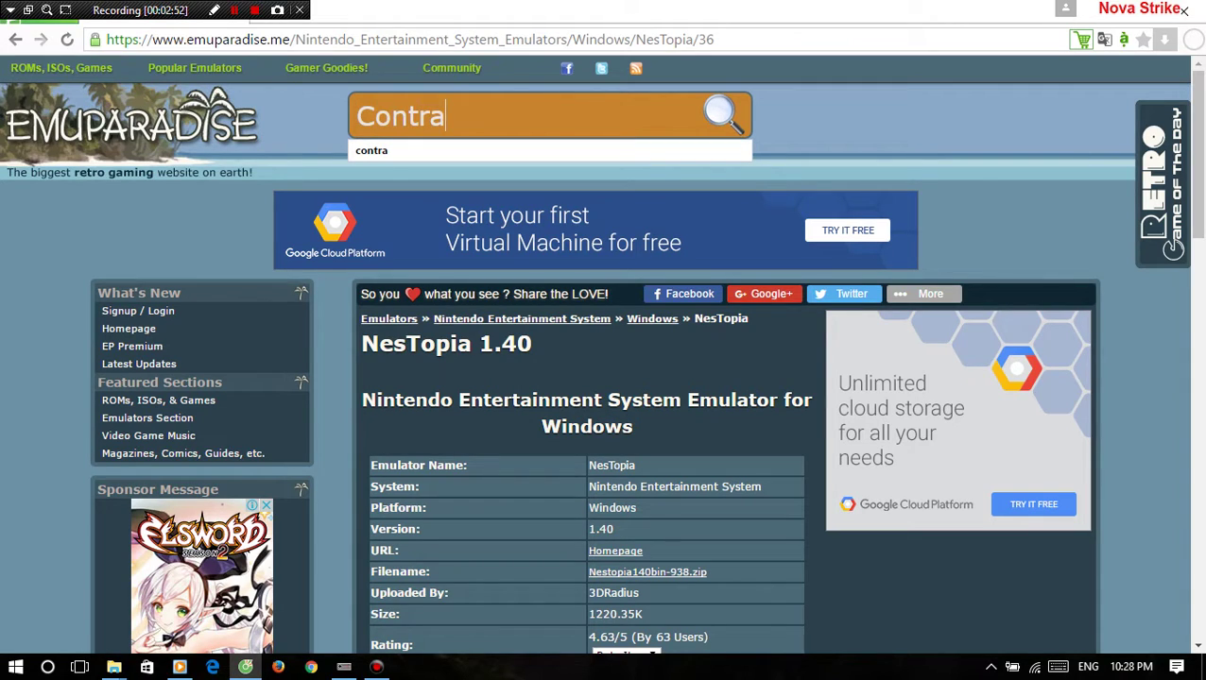
key(Return)
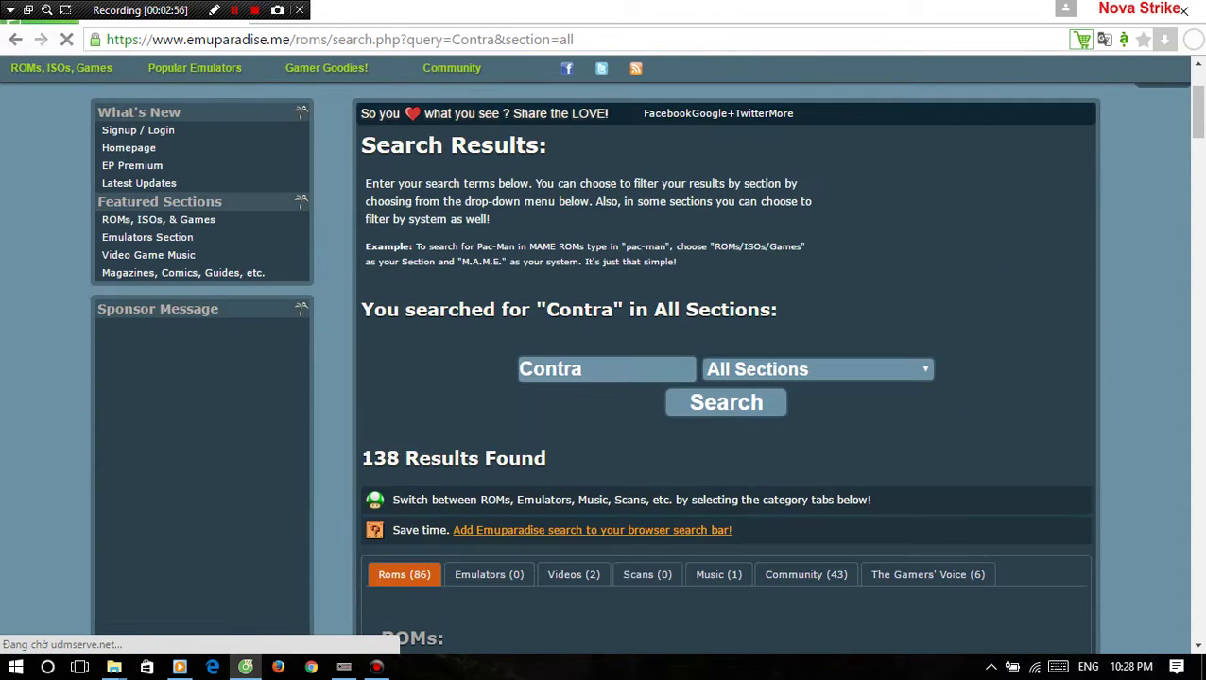
text(Contra)
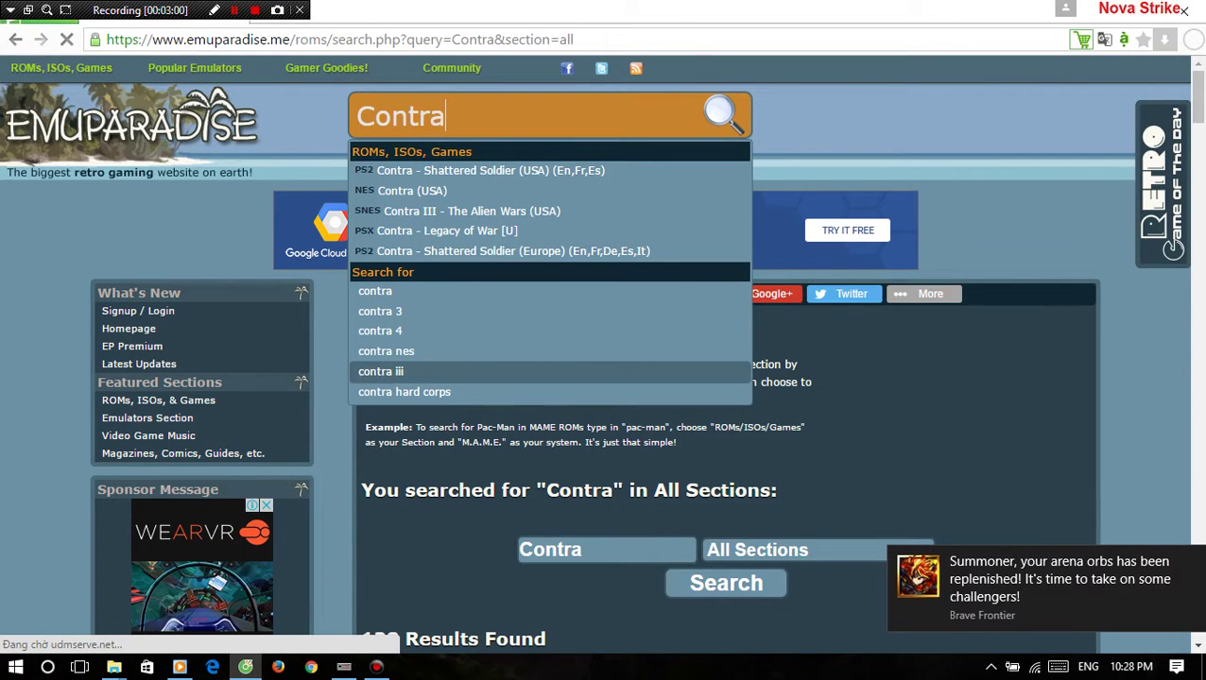
key(Escape)
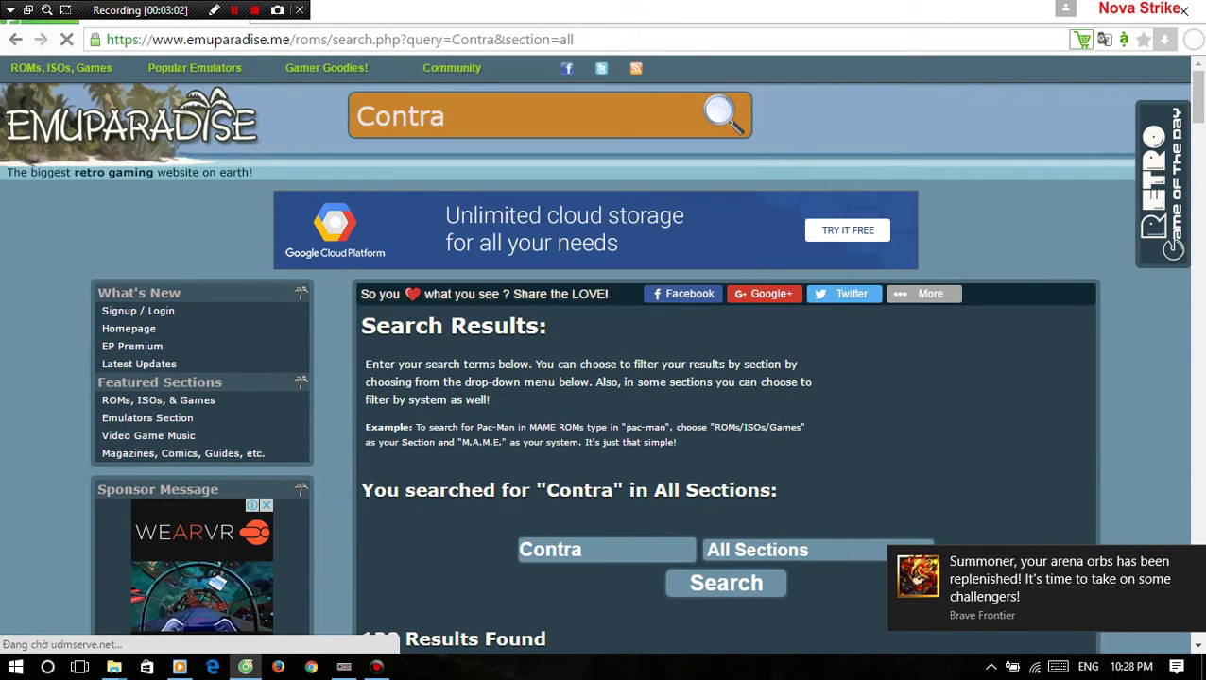
Filter the Contra ROM results to show only NES ROMs.
scroll(604, 359, down, 6)
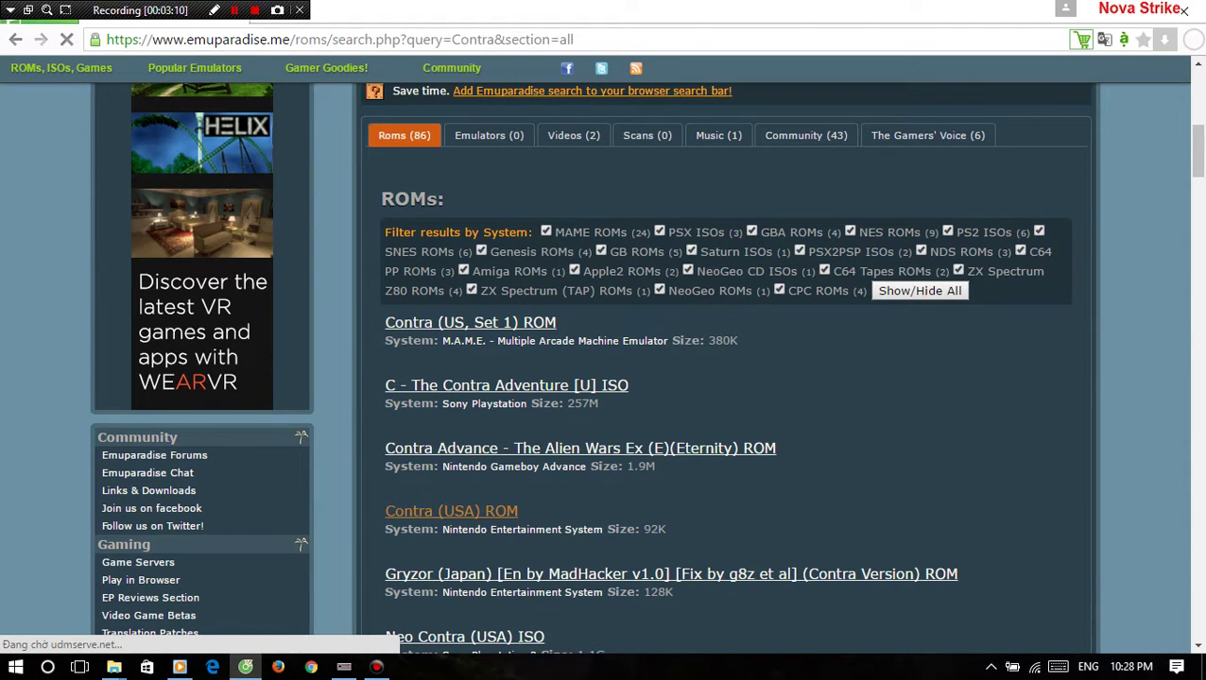
click(918, 290)
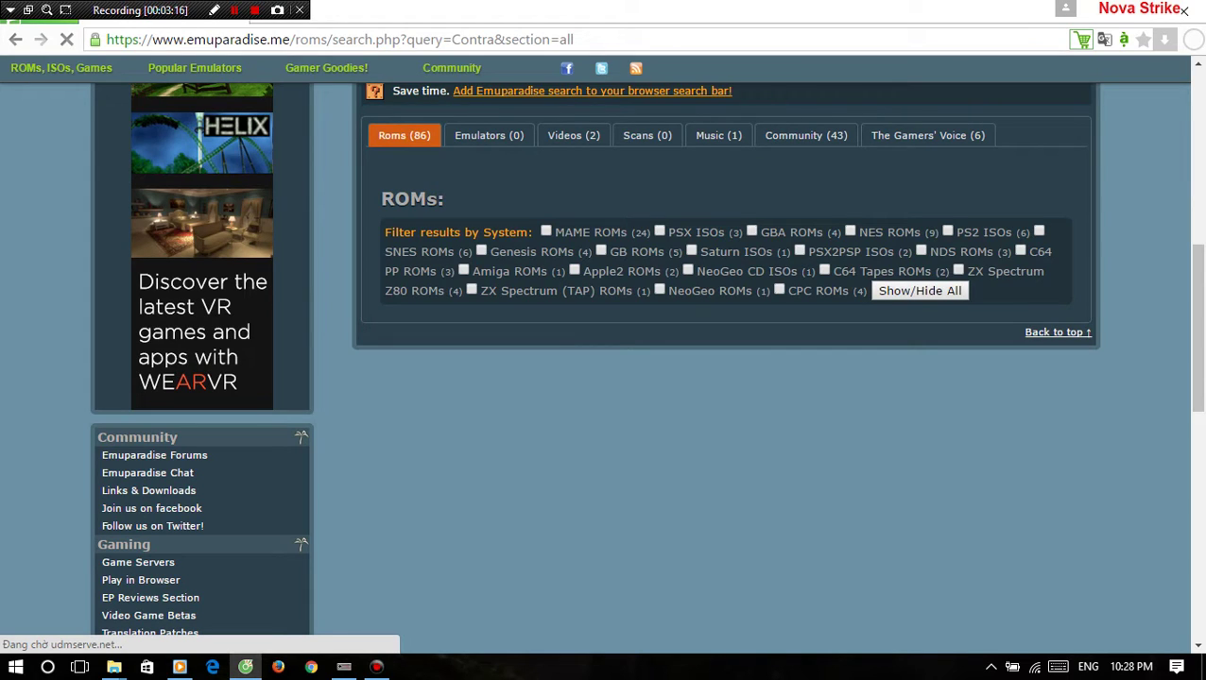
click(849, 231)
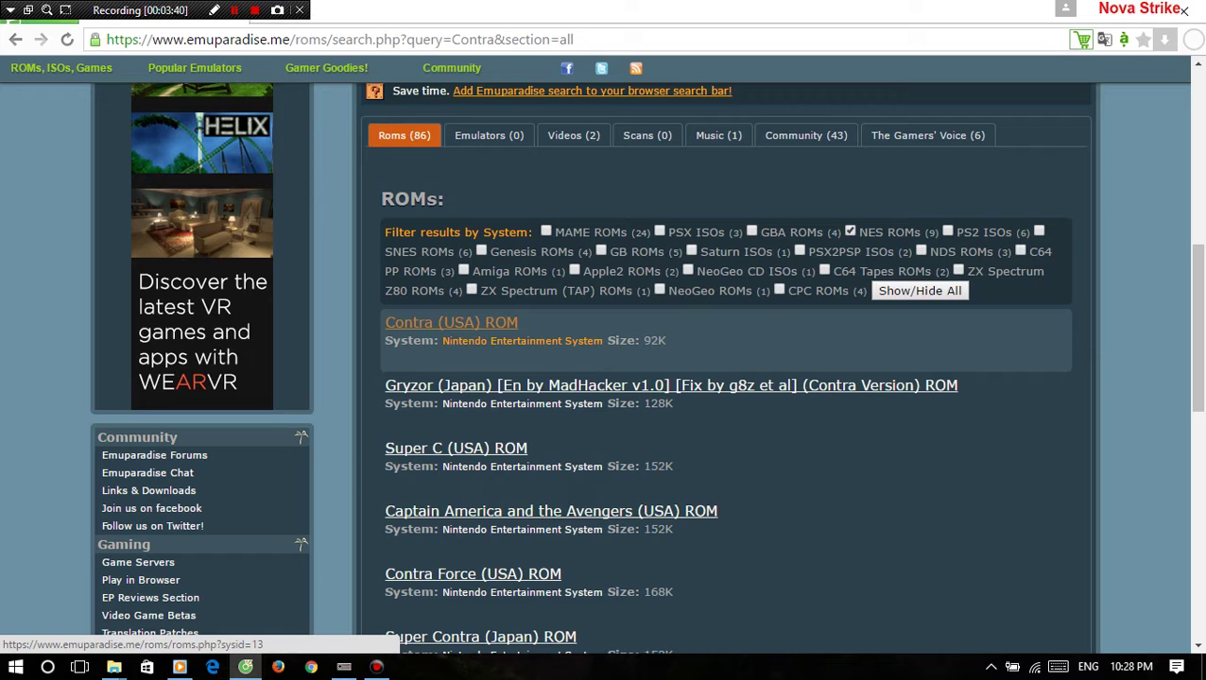
Open the Contra (USA) ROM page and jump to its download links.
click(450, 322)
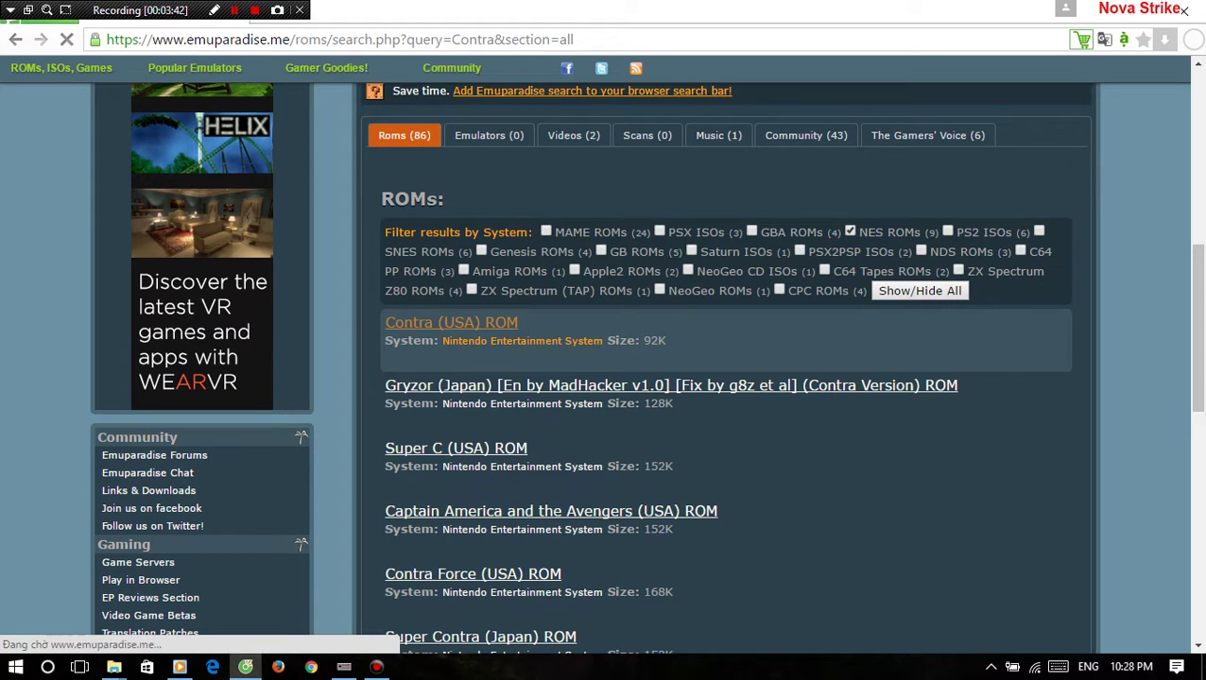
scroll(605, 378, down, 5)
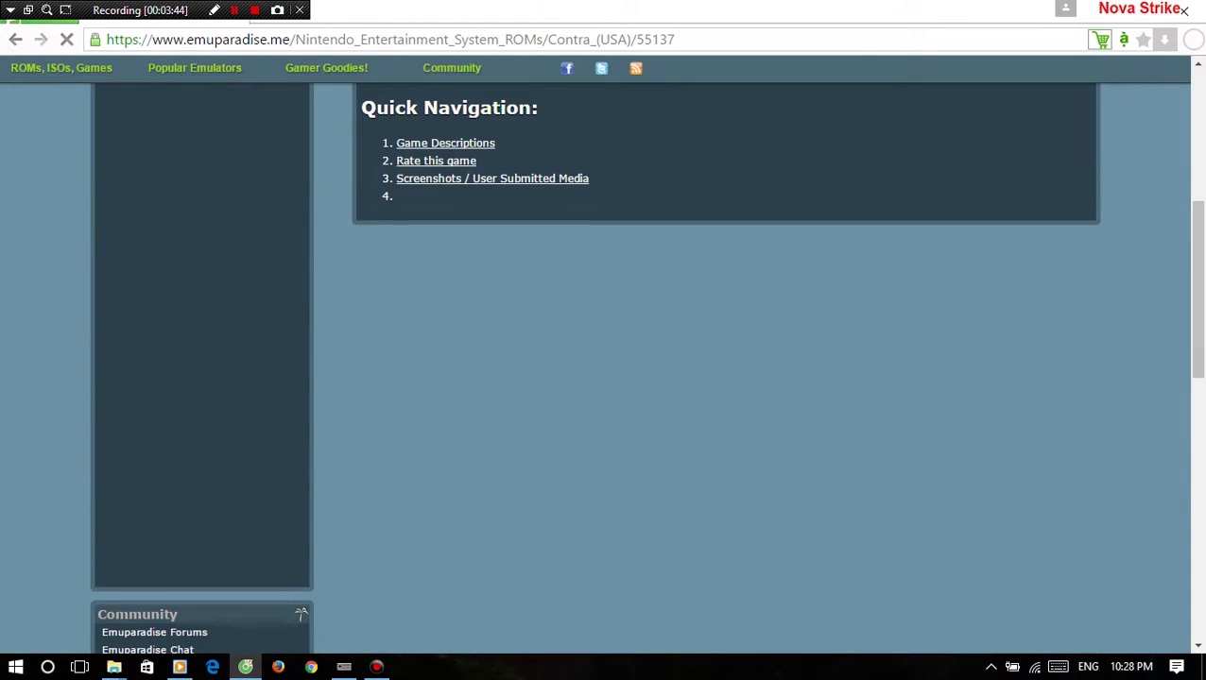
scroll(605, 378, up, 3)
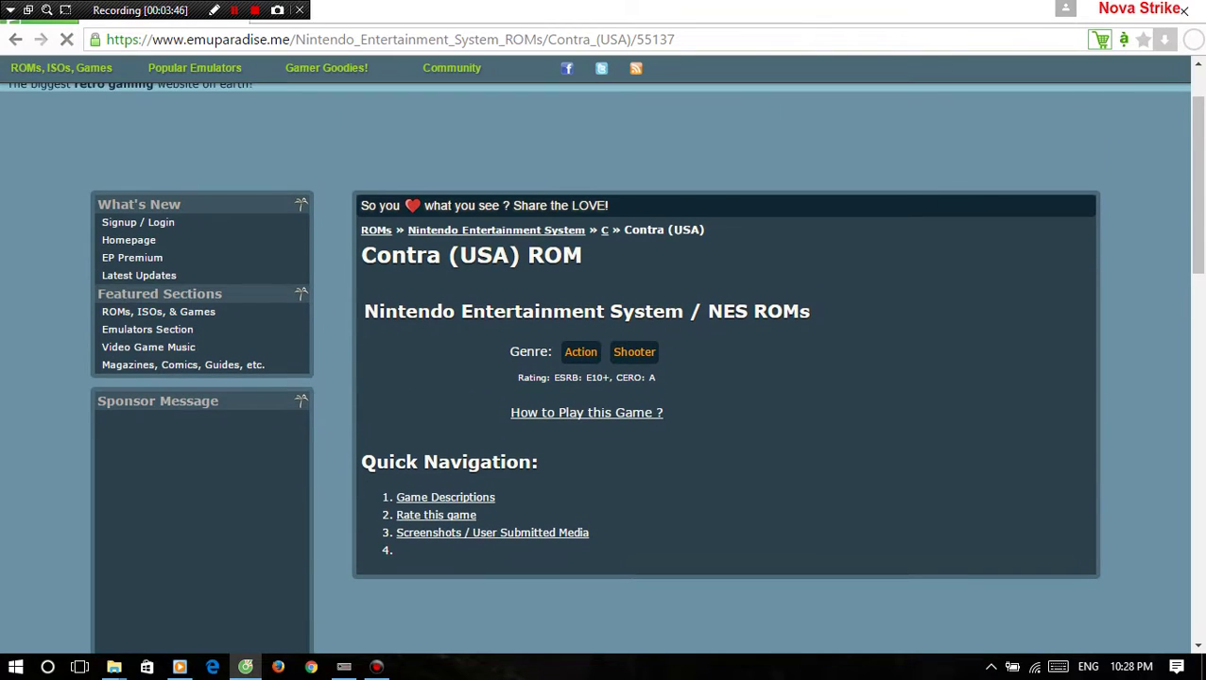
scroll(605, 378, down, 2)
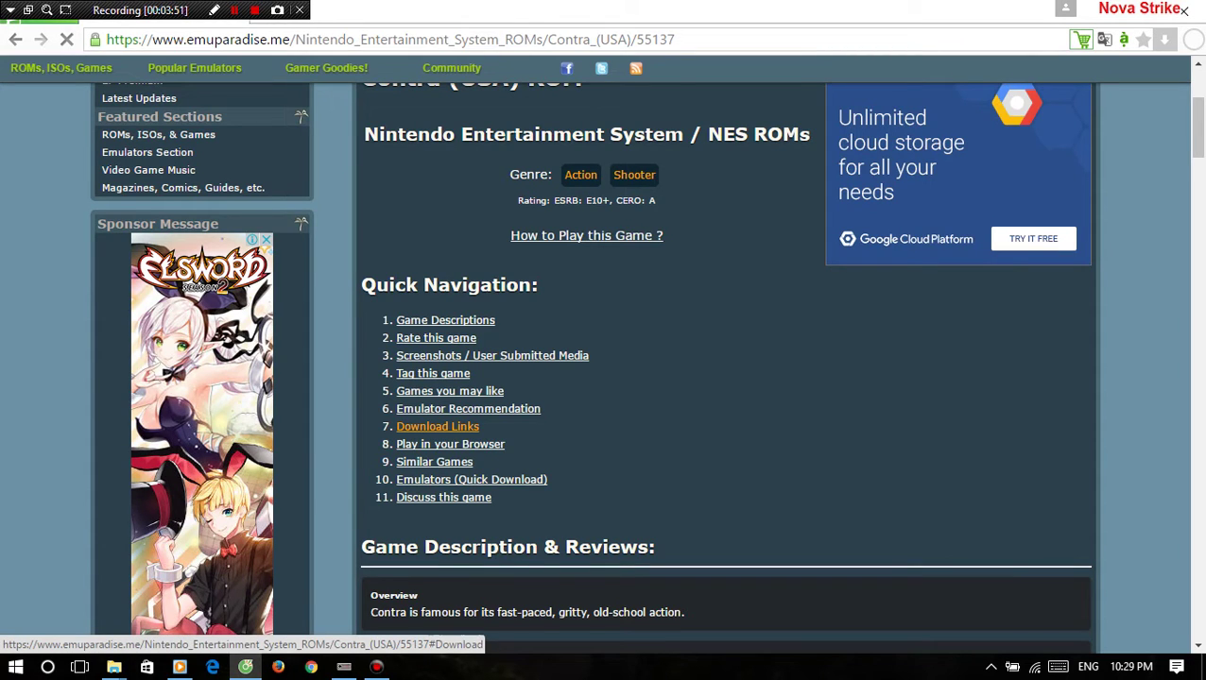
click(438, 427)
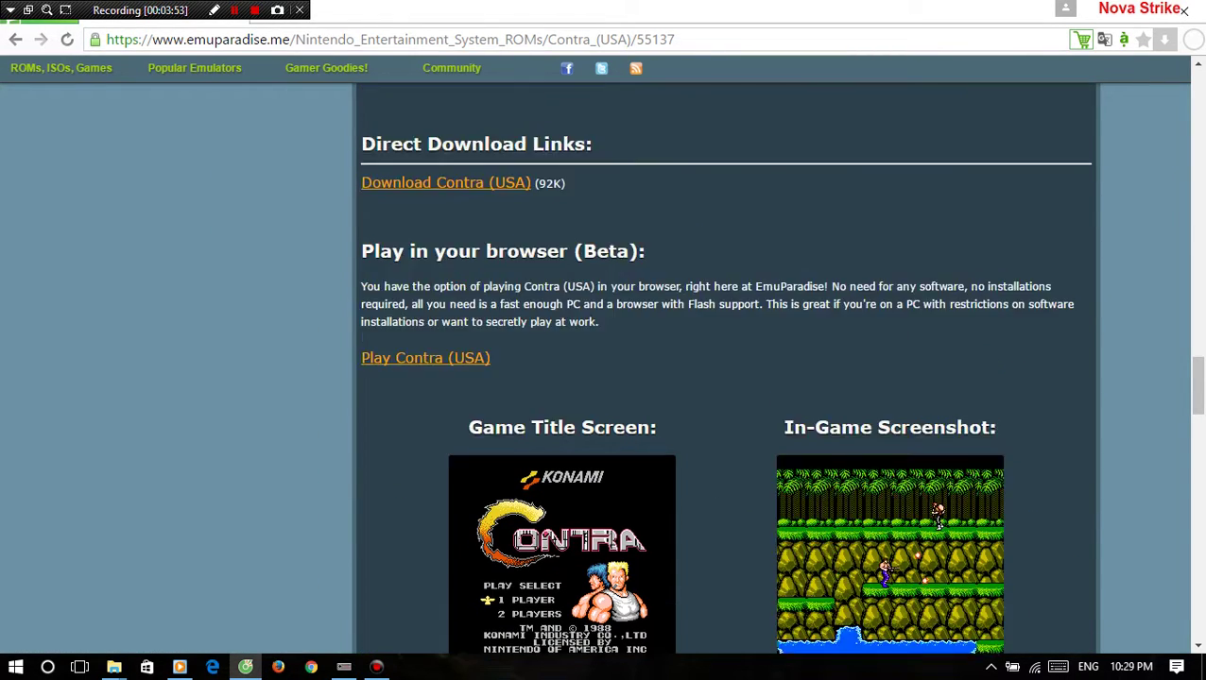
Open the download page for Contra (USA) from its direct download links.
scroll(725, 368, down, 3)
scroll(725, 369, up, 1)
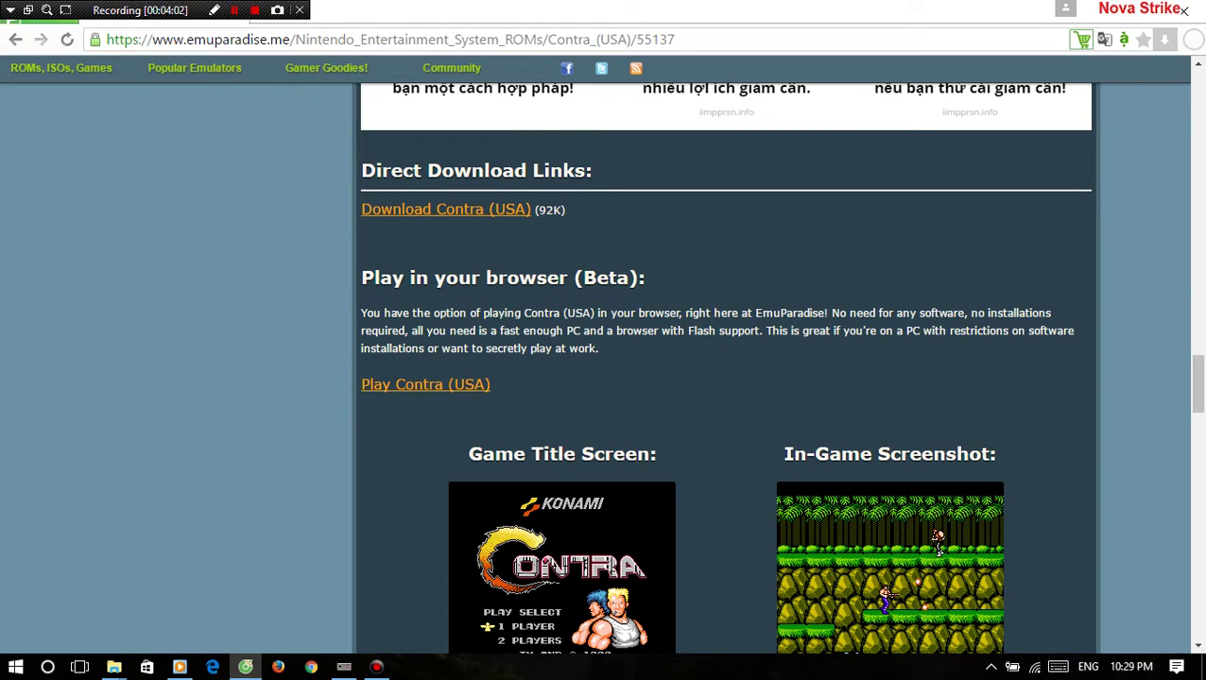
click(478, 210)
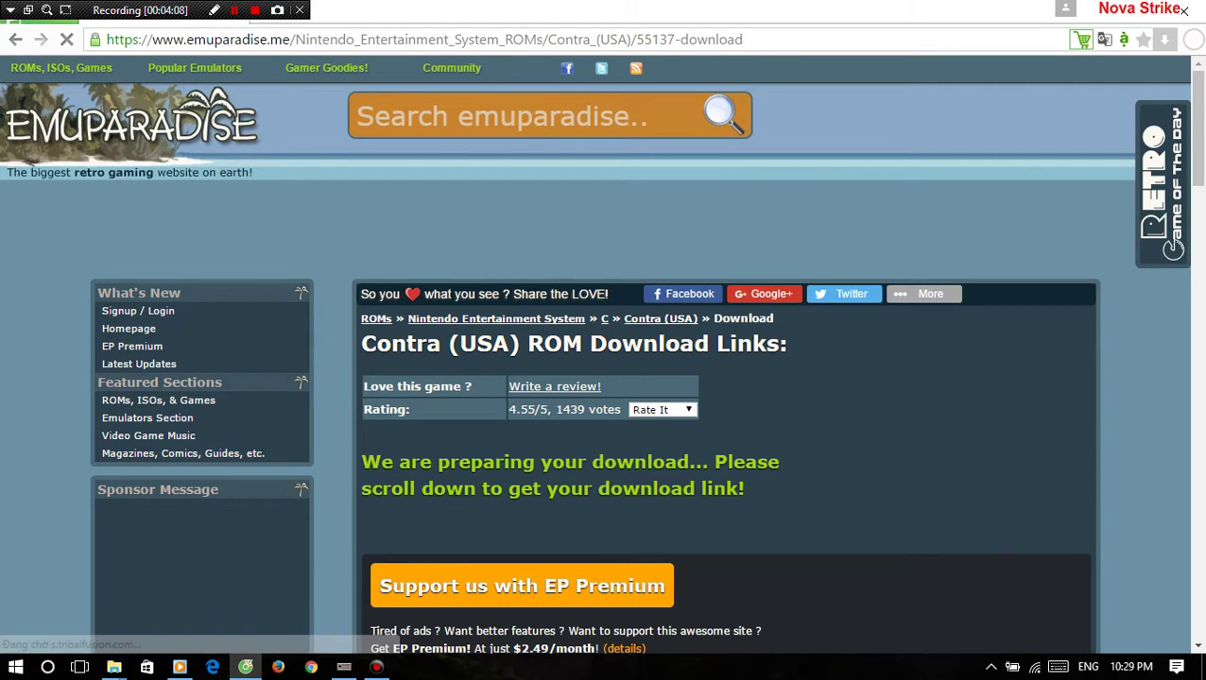
Download the Contra (USA) ROM from the Direct Download section and save it to the desktop as Contra (USA).zip.
scroll(603, 359, down, 4)
scroll(603, 359, up, 2)
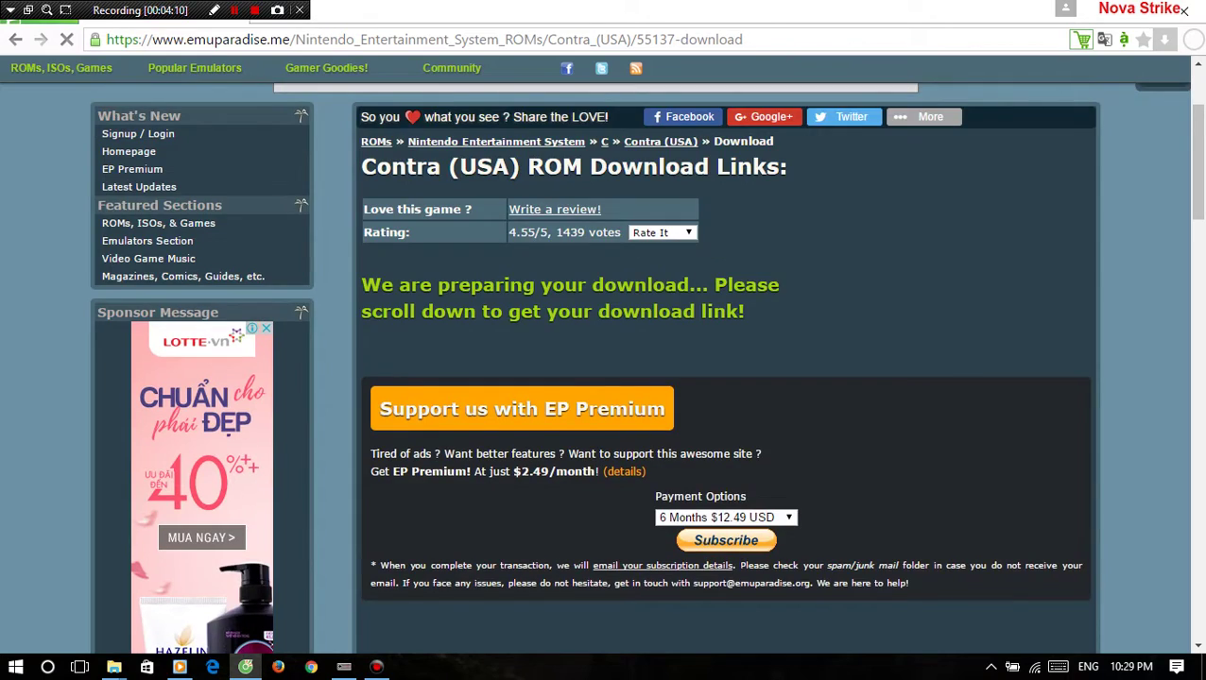
scroll(603, 359, down, 5)
scroll(603, 359, up, 3)
scroll(603, 368, down, 10)
scroll(603, 367, up, 3)
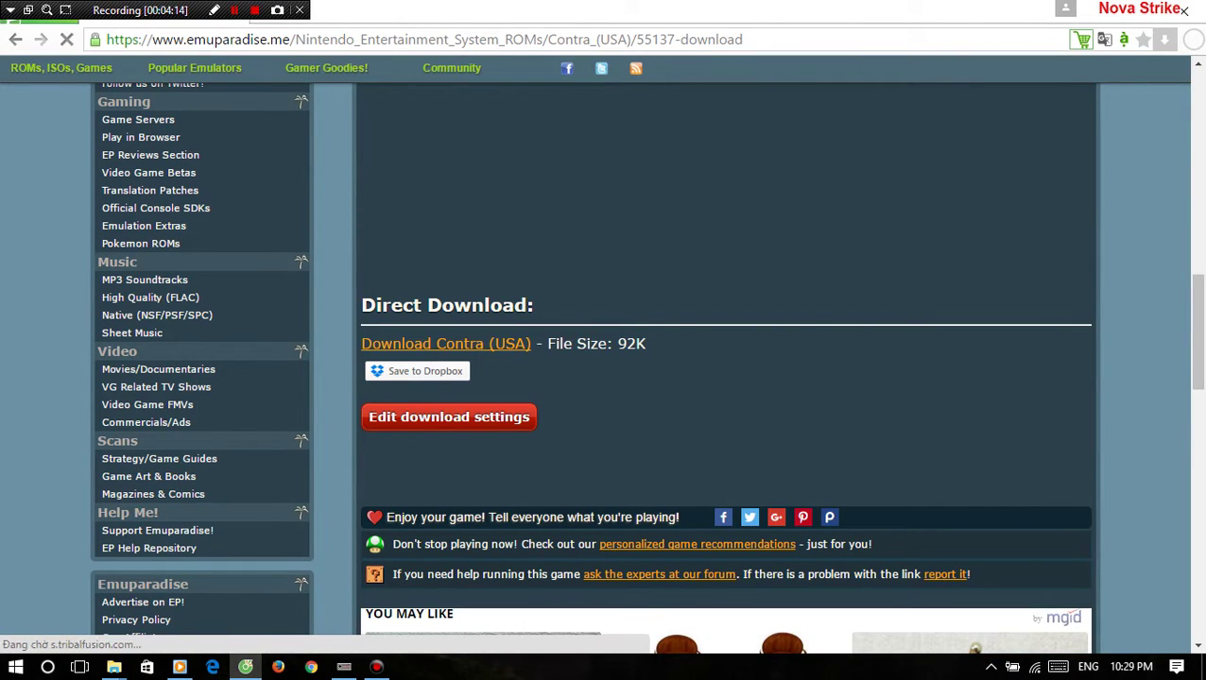
scroll(603, 369, down, 3)
scroll(602, 368, up, 4)
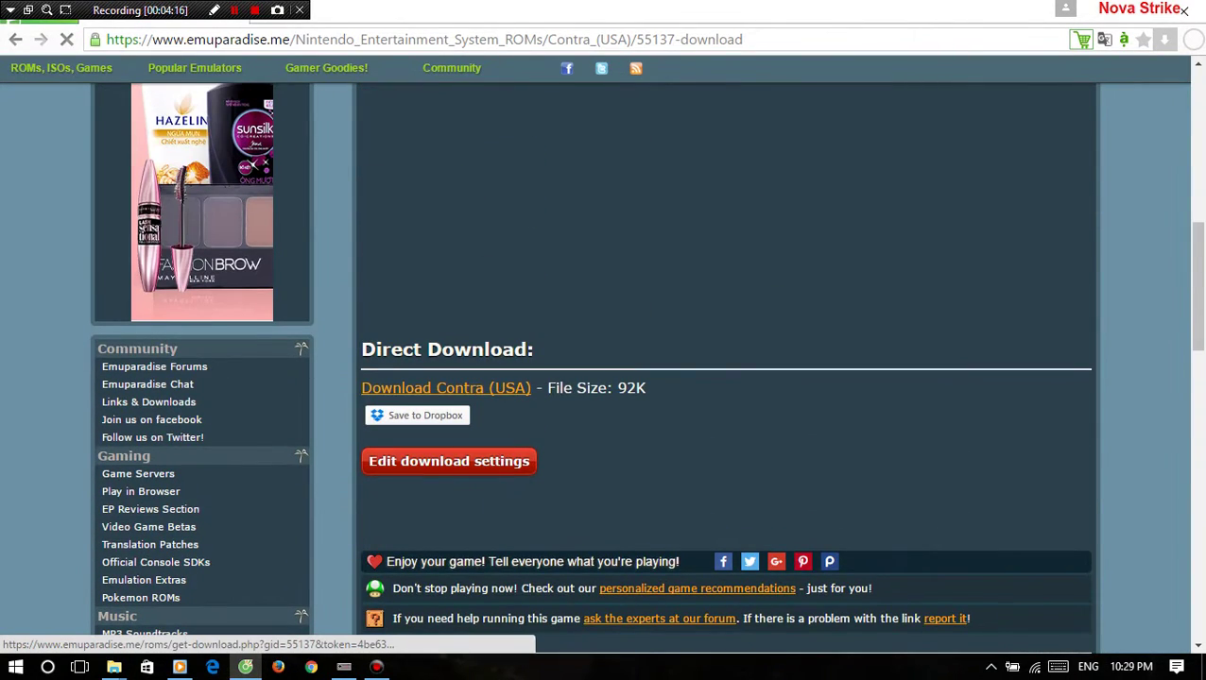
click(445, 387)
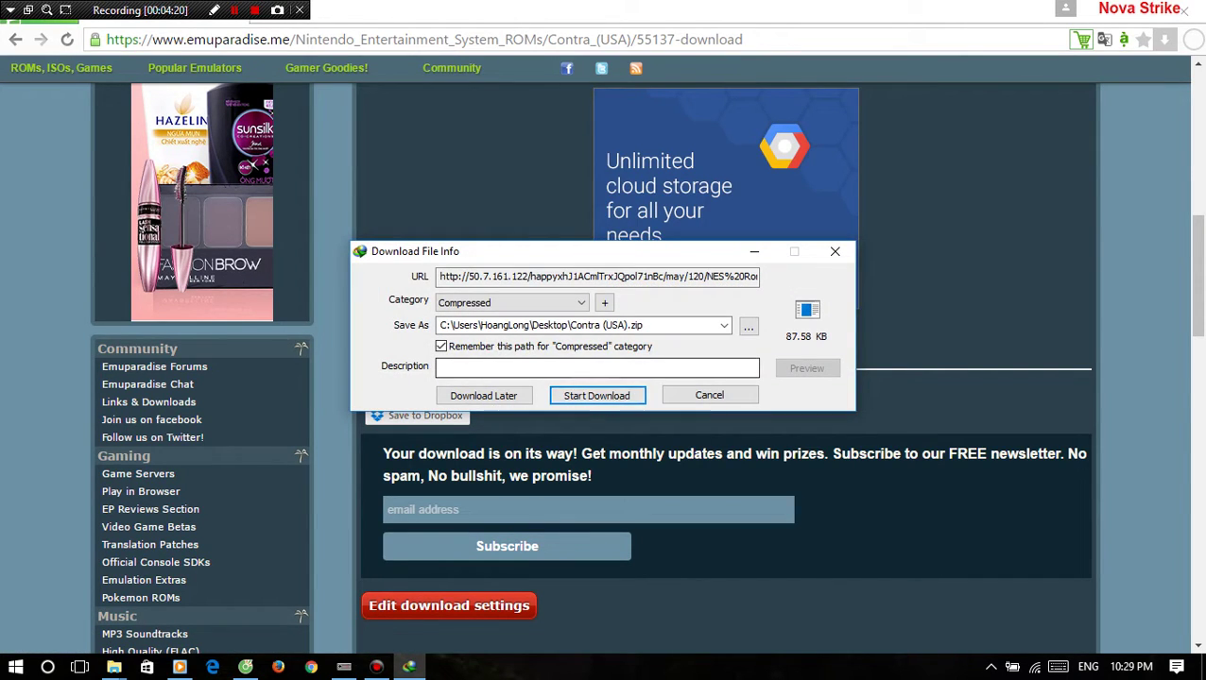
key(Return)
scroll(726, 368, up, 4)
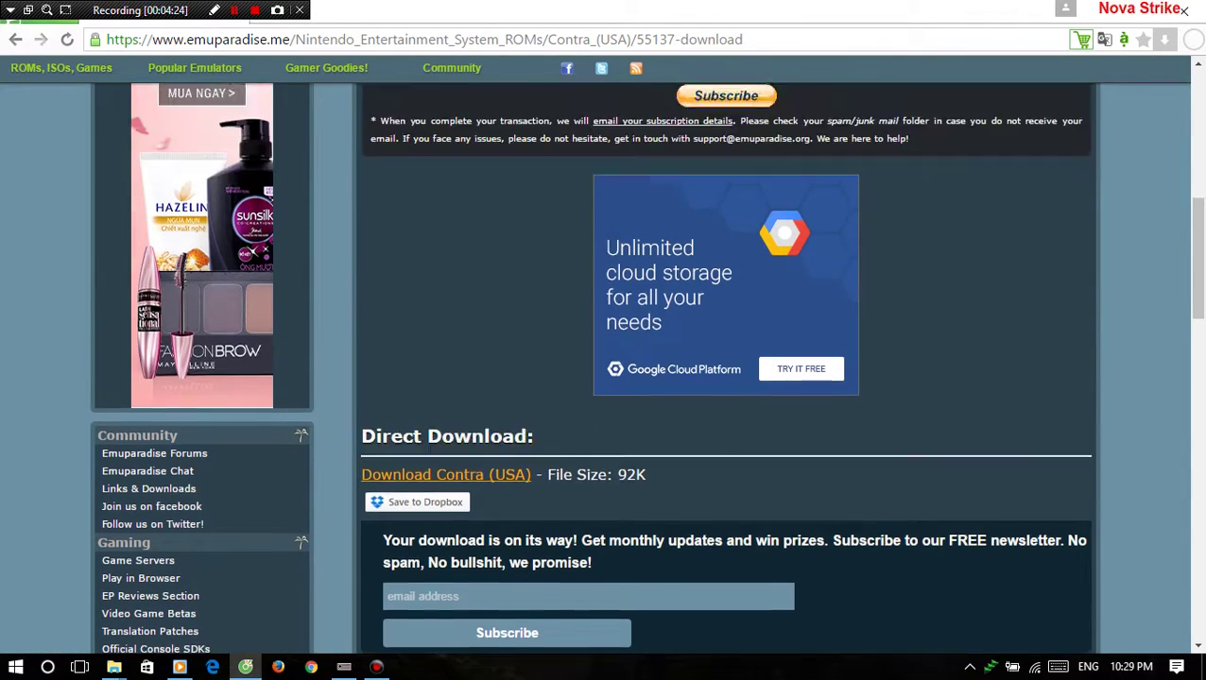
Show and refresh the desktop, and move the Nestopia and Contra (USA) archives together into an empty area.
key(super+d)
right_click(616, 238)
click(652, 318)
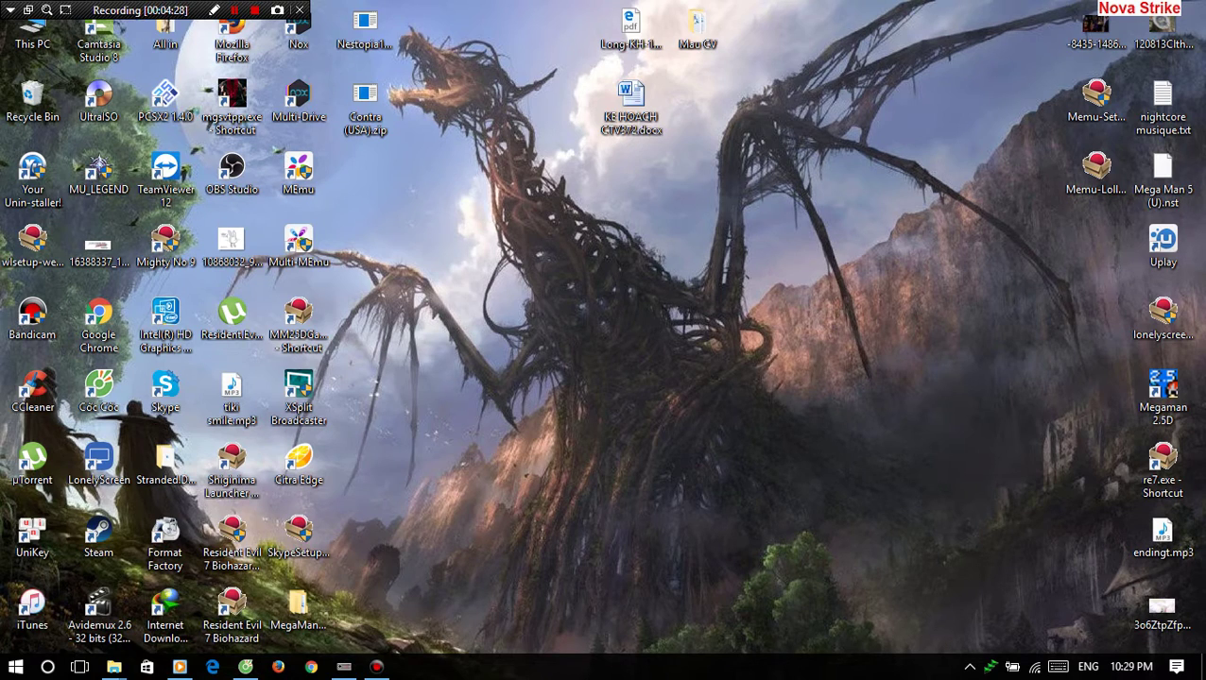
drag(364, 29, 830, 99)
drag(364, 106, 831, 175)
Extract Nestopia140bin-938.zip into its own folder on the desktop and put the archive inside that folder.
click(830, 106)
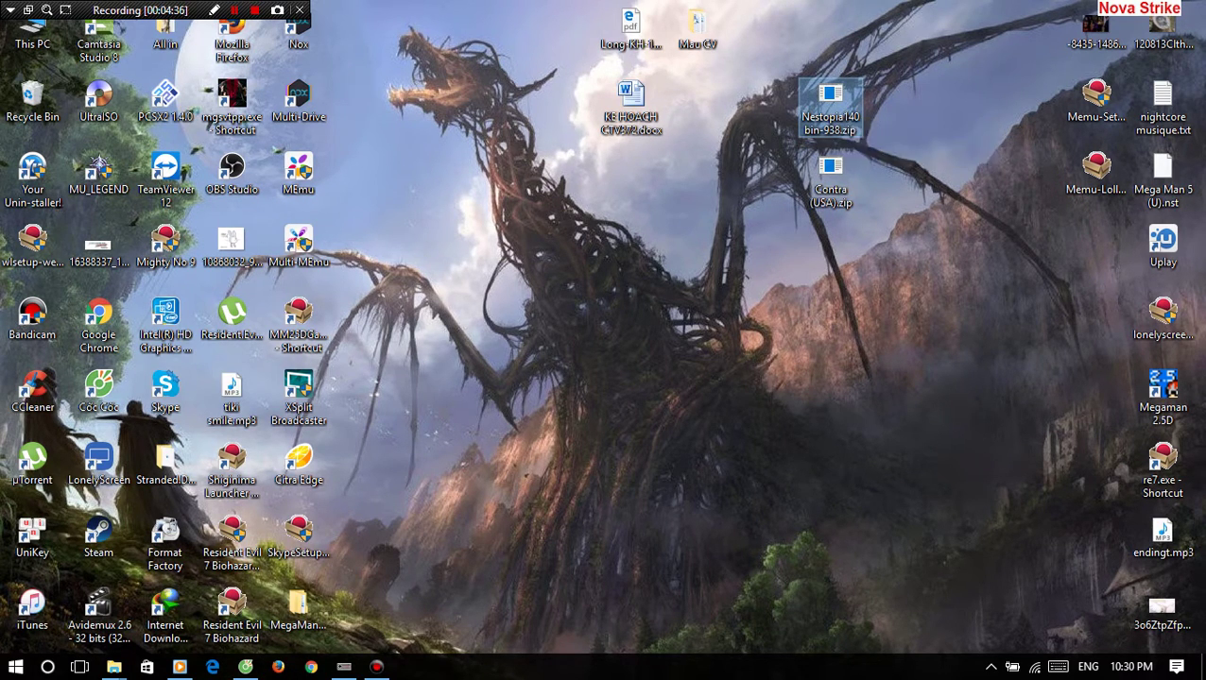
right_click(829, 104)
click(888, 154)
click(818, 126)
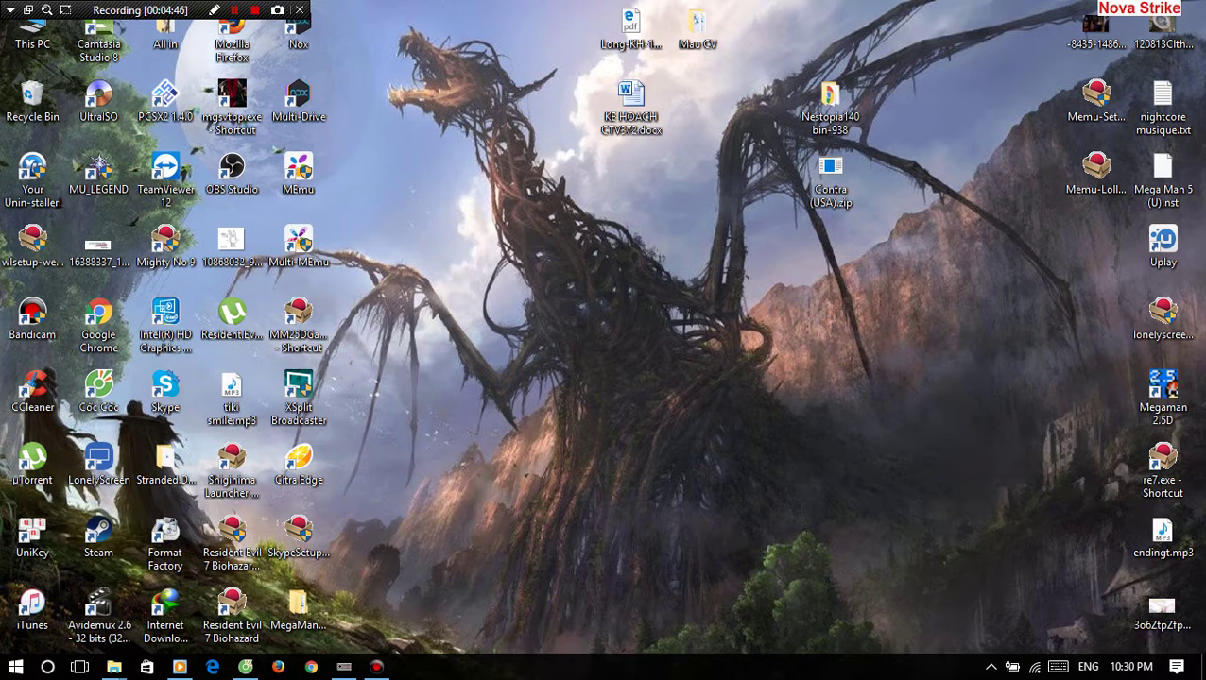
Launch nestopia.exe from the extracted Nestopia140bin-938 folder.
double_click(829, 106)
drag(747, 38, 487, 43)
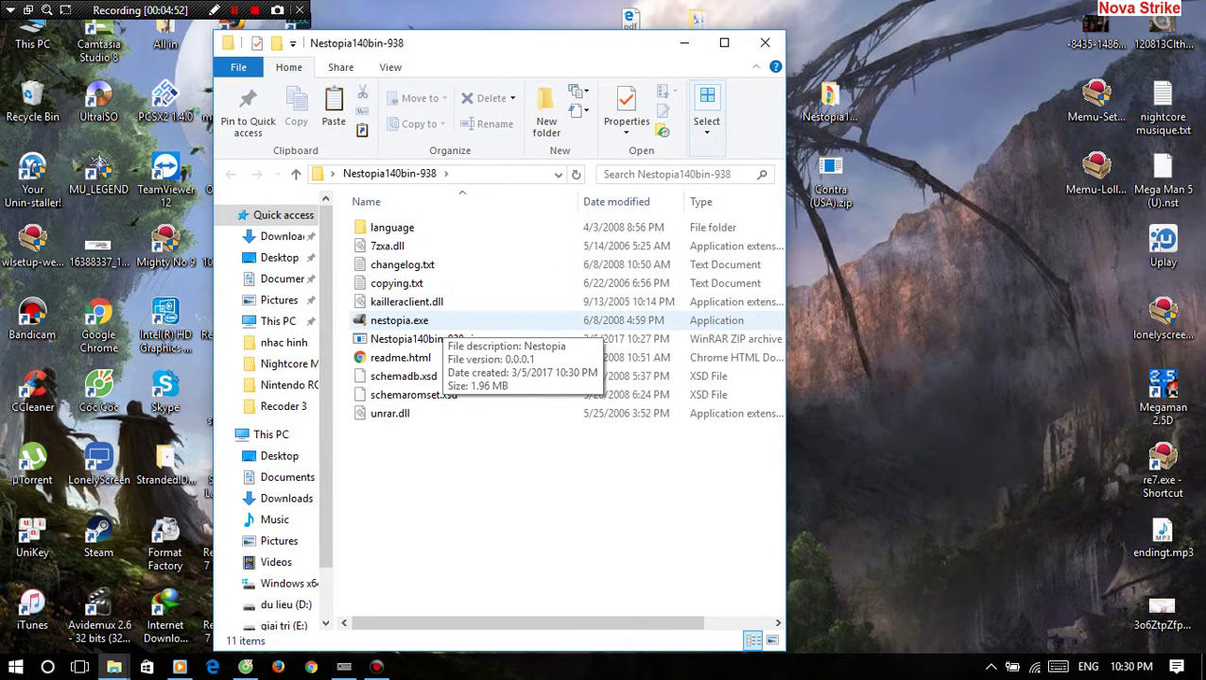
double_click(433, 323)
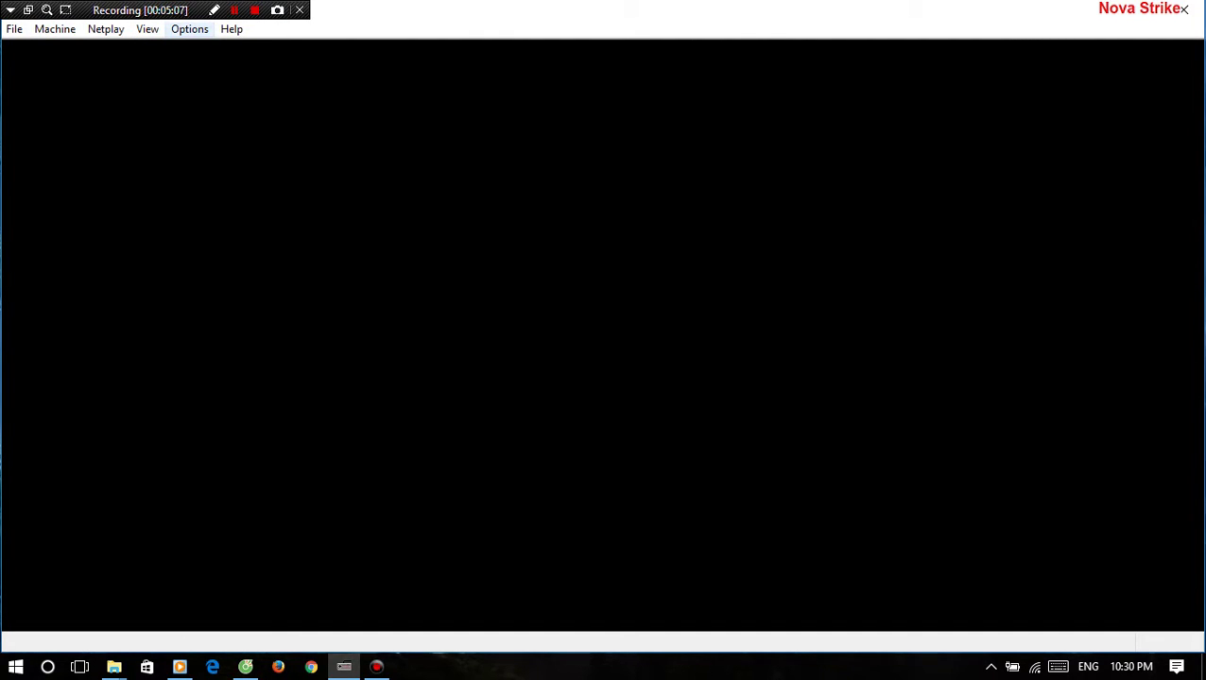
Review the emulator's input key mappings for Pad 1 through Pad 4, and accept the input options.
click(189, 29)
click(189, 28)
click(189, 28)
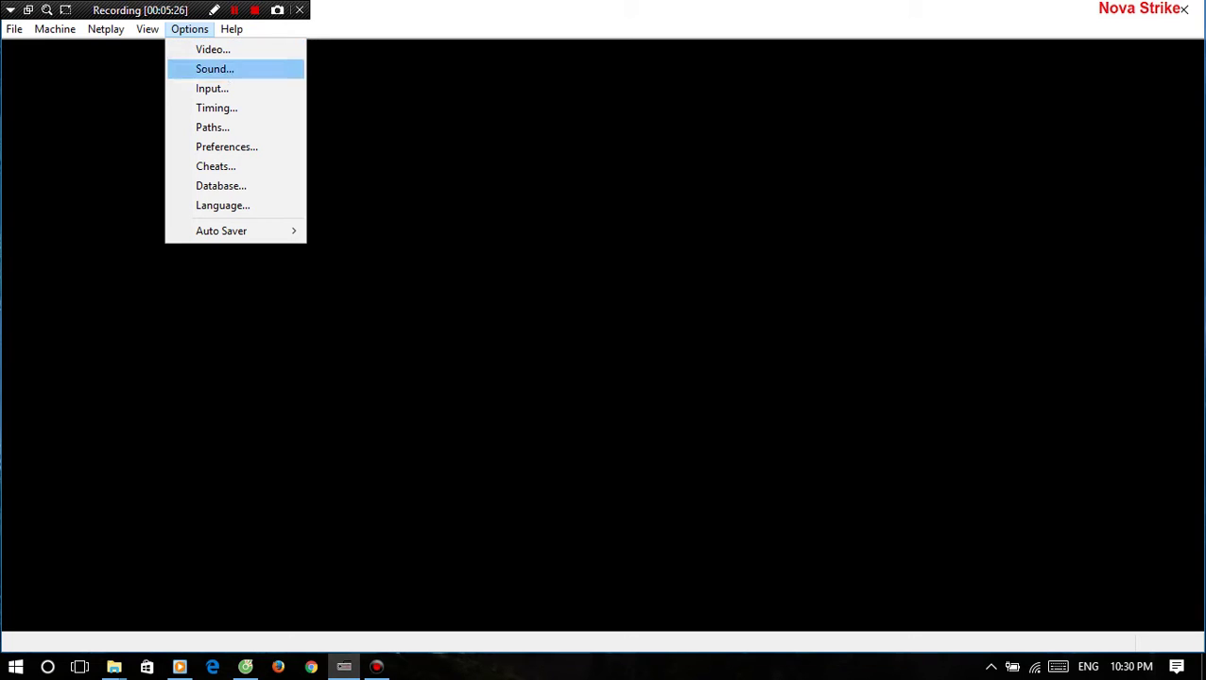
click(211, 88)
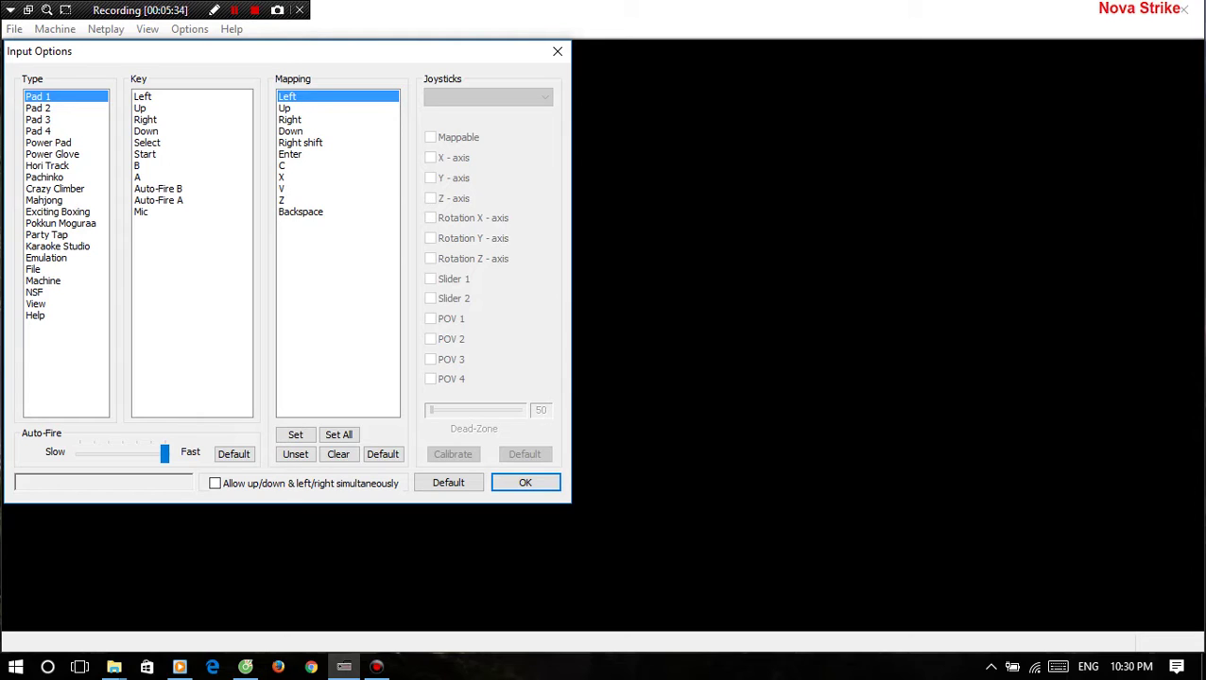
click(38, 108)
click(38, 120)
click(38, 131)
click(37, 97)
click(38, 108)
click(38, 97)
click(38, 108)
click(38, 96)
click(524, 483)
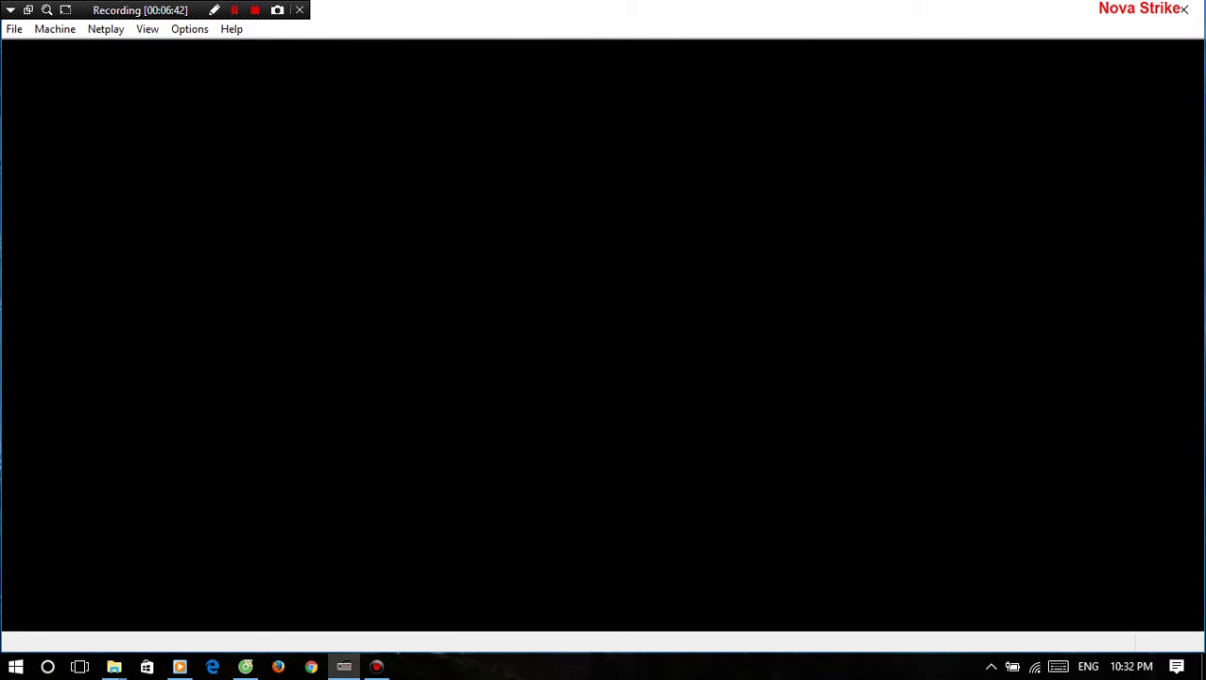
Load Contra (USA).zip from the Desktop into the emulator.
click(15, 28)
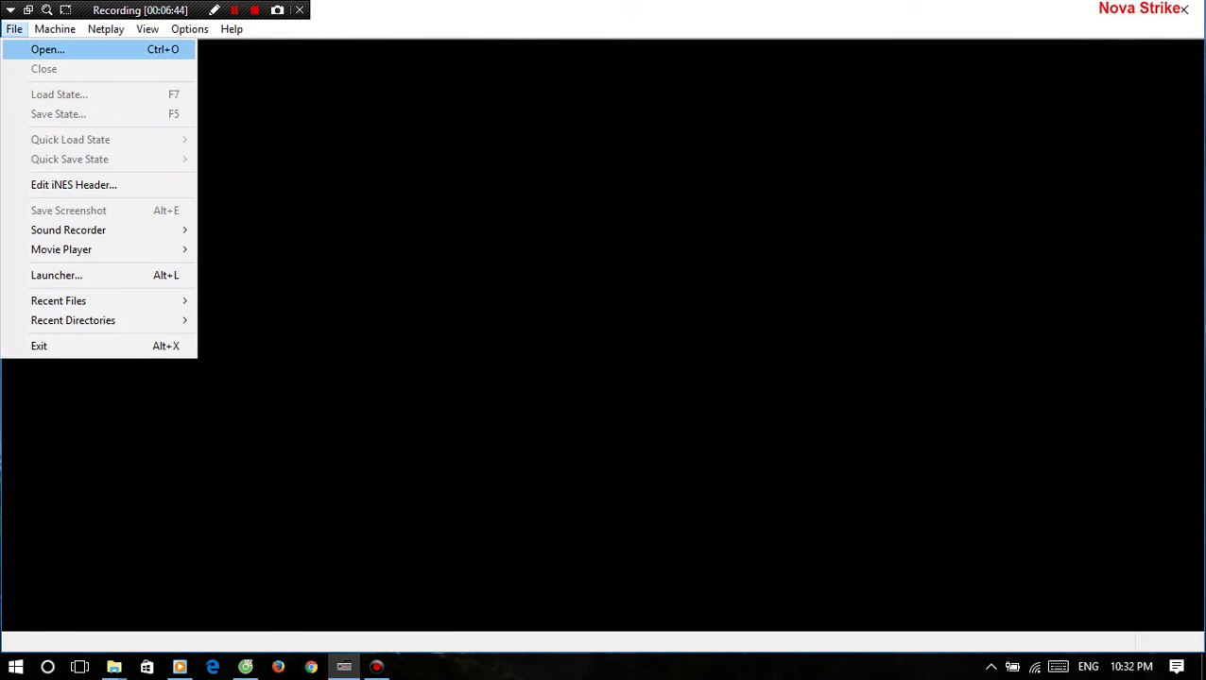
click(47, 49)
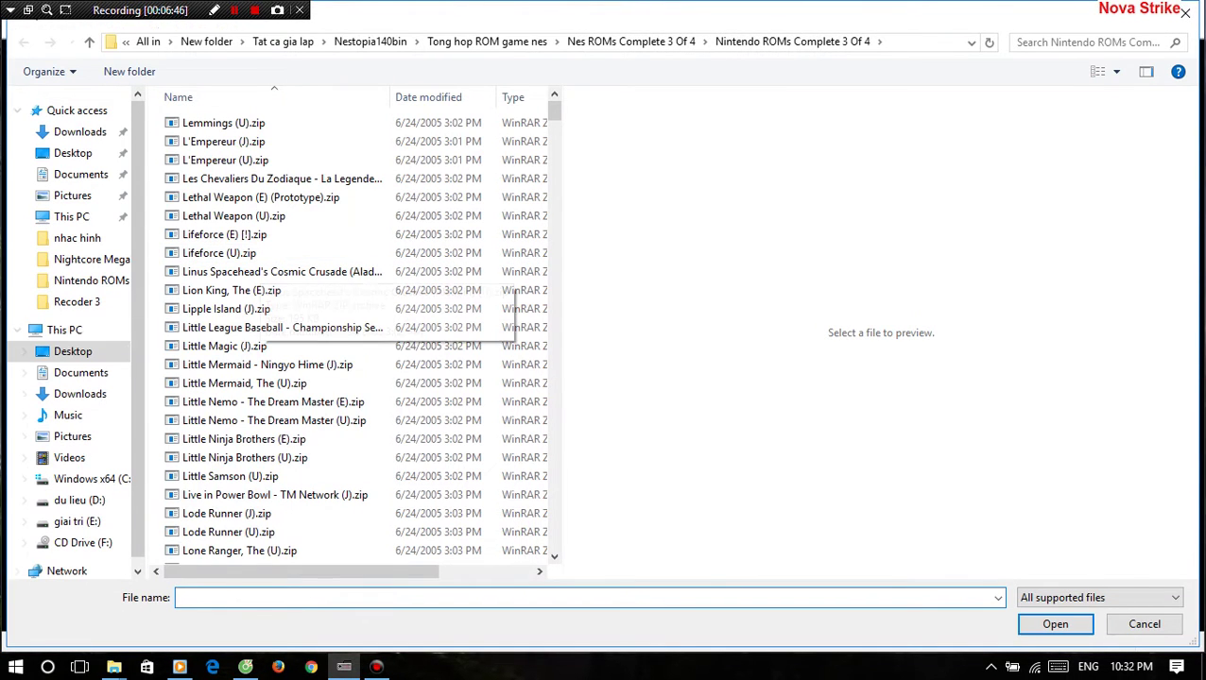
click(73, 351)
click(217, 378)
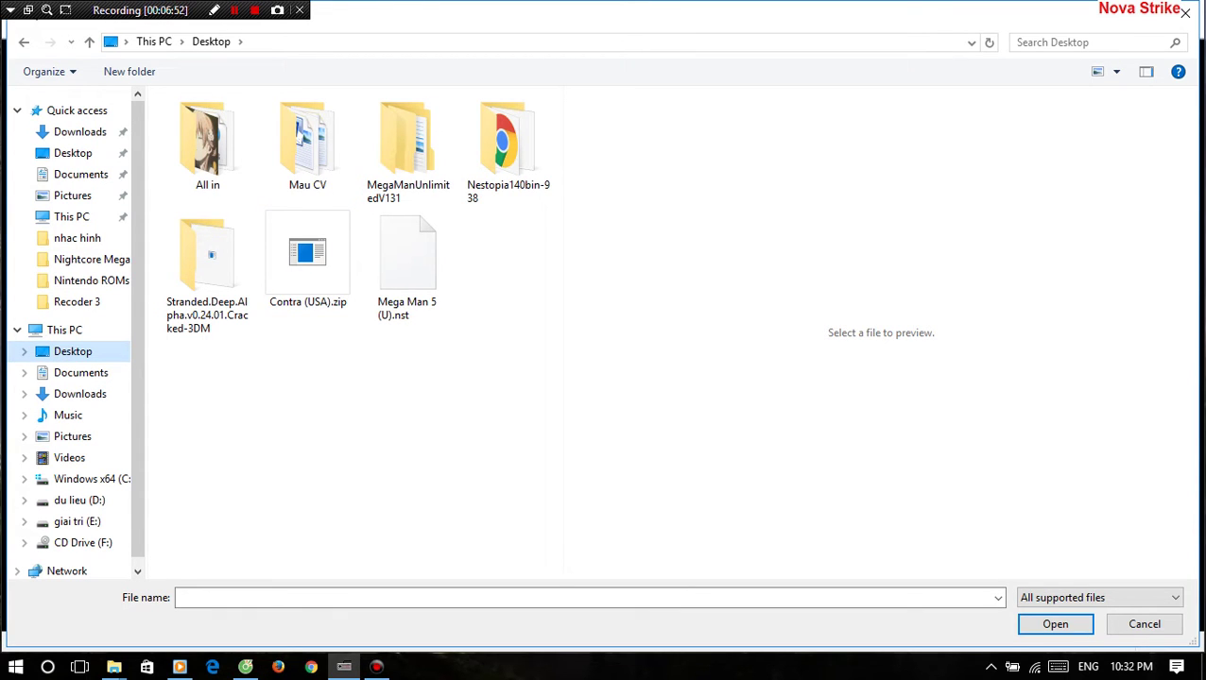
click(308, 259)
key(Return)
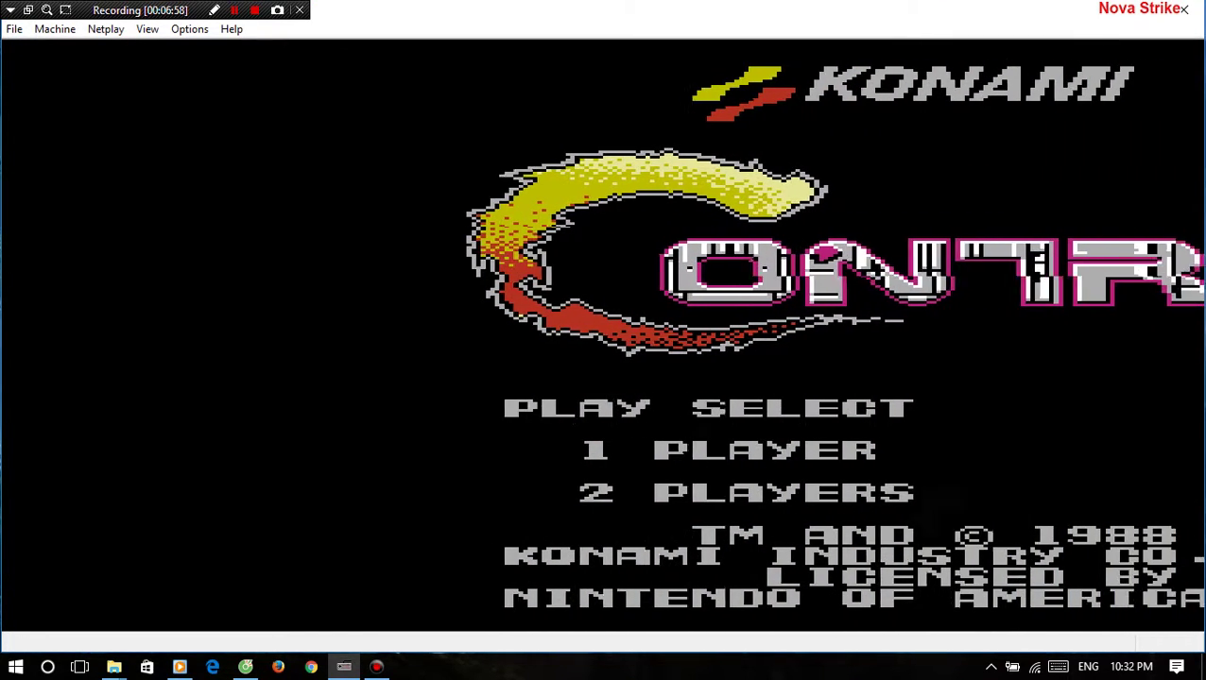
Choose the 1 Player mode on the Contra title screen and start the game.
key(Down)
key(Up)
key(Return)
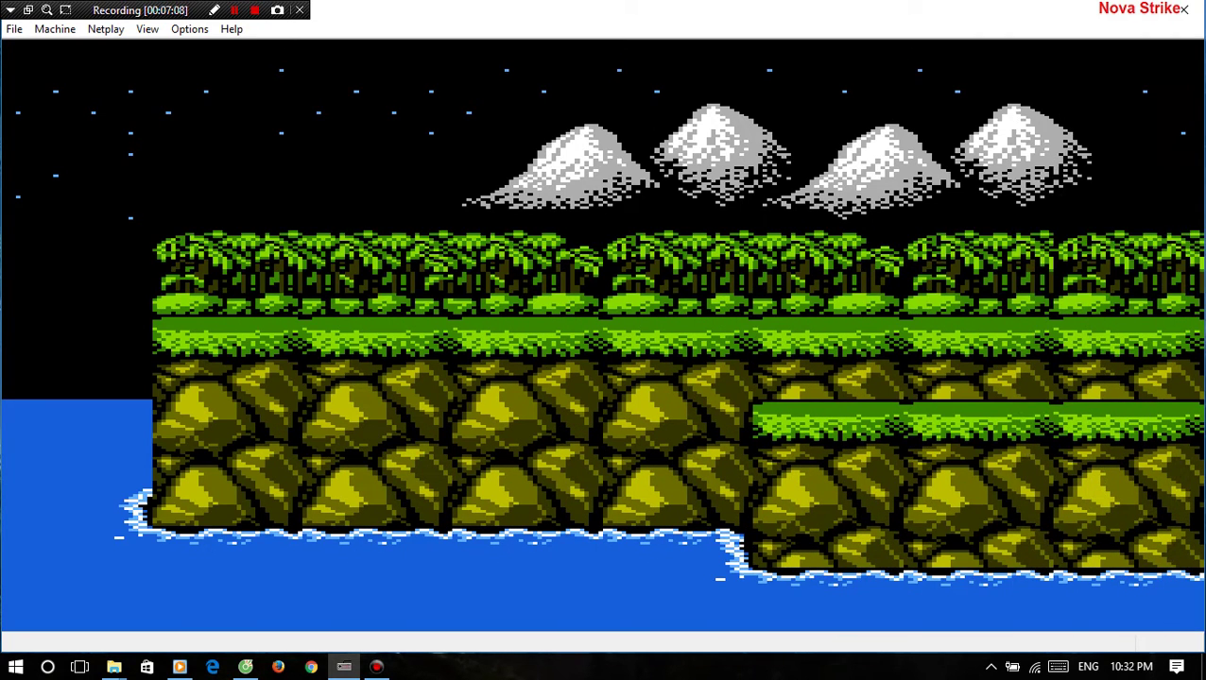
Play through the first stage's jungle, advancing the soldier past the enemies and over the exploding bridge.
key(Right)
key(Right)
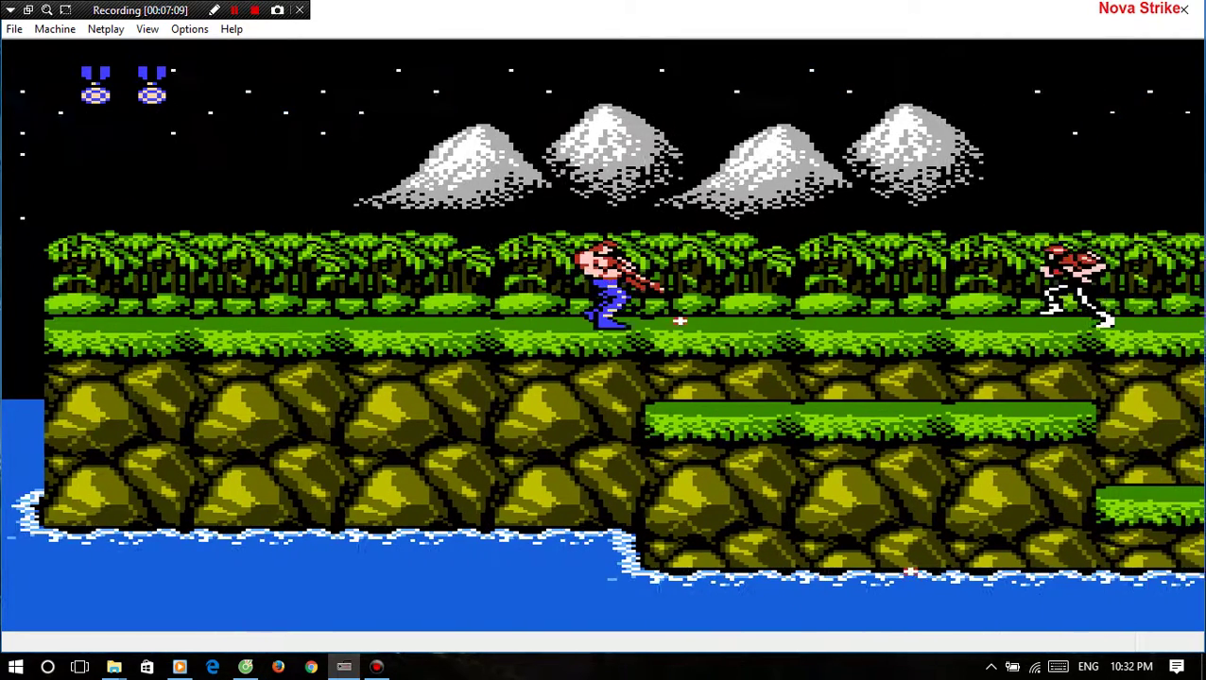
key(Right)
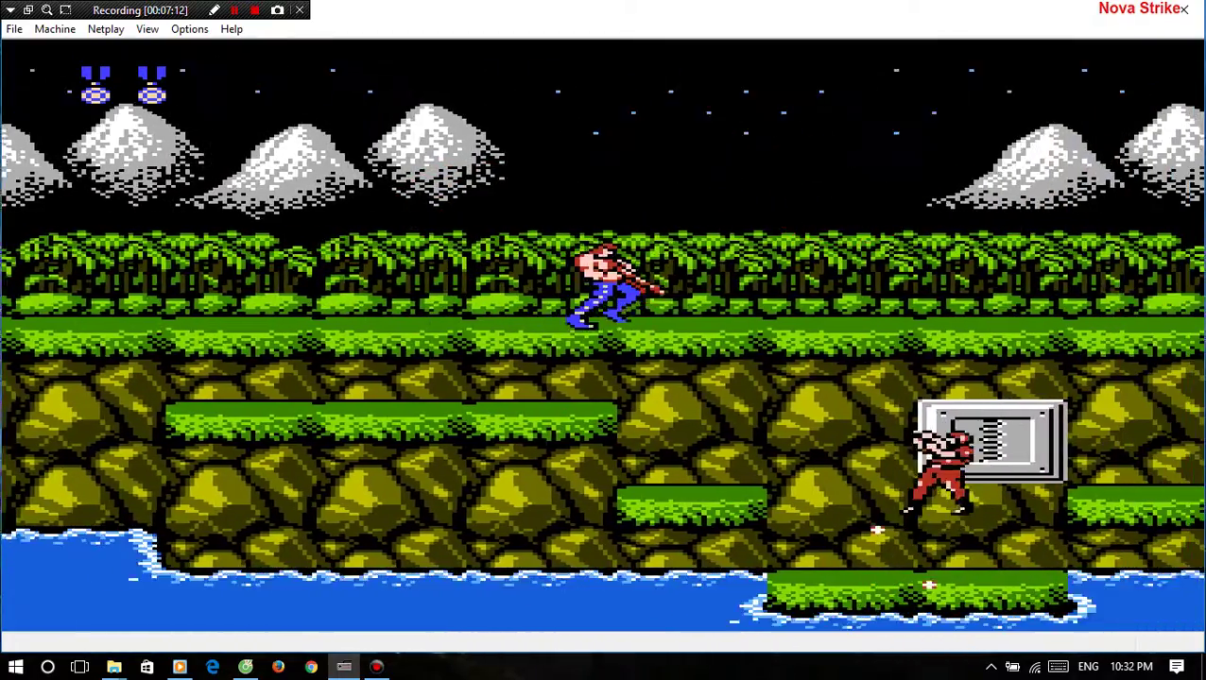
key(Right)
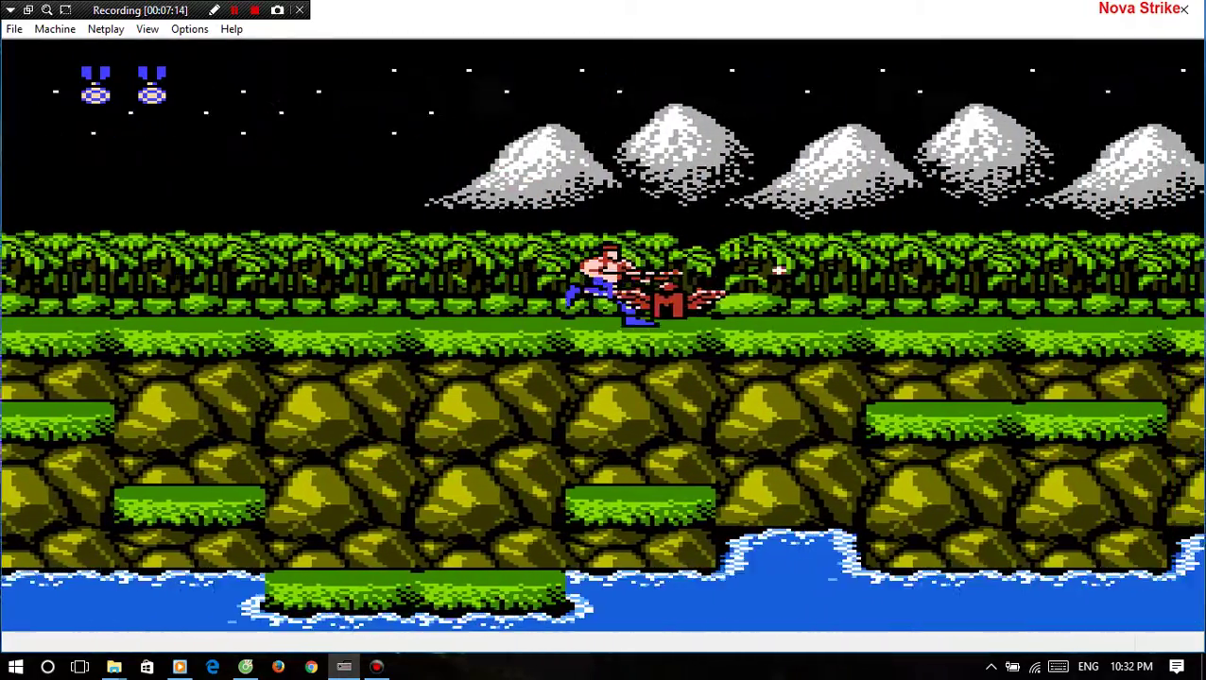
key(Left)
key(Up)
key(Right)
key(Left)
key(Right)
key(.)
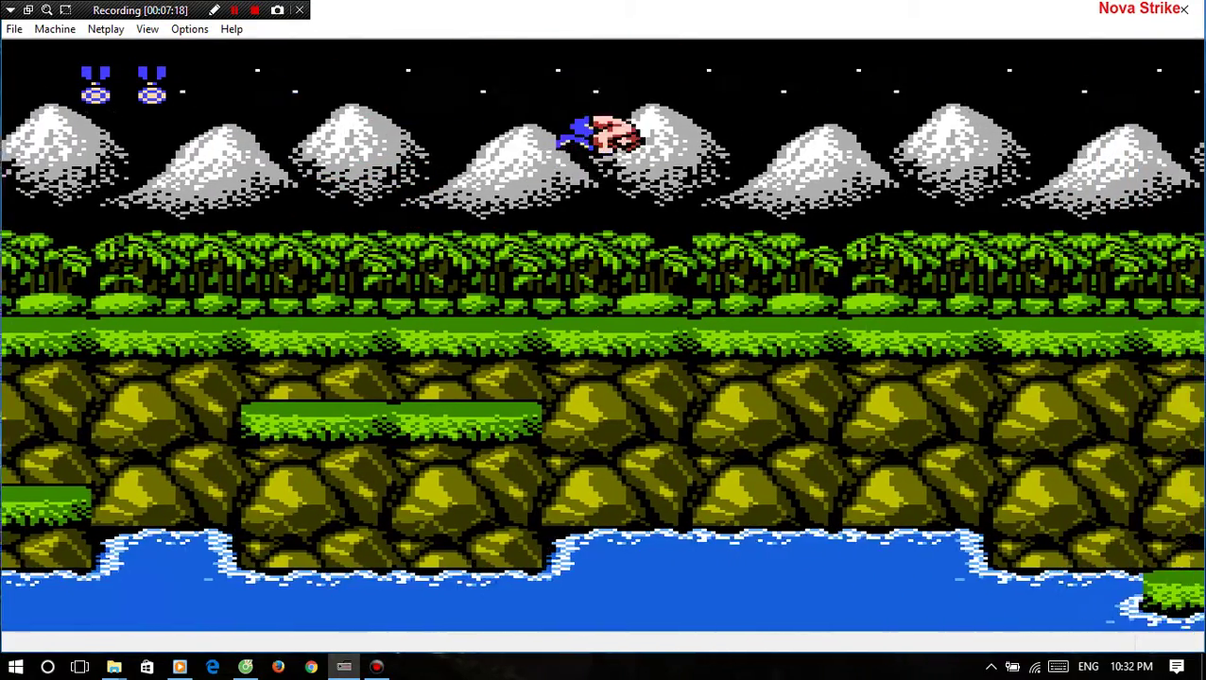
key(Right)
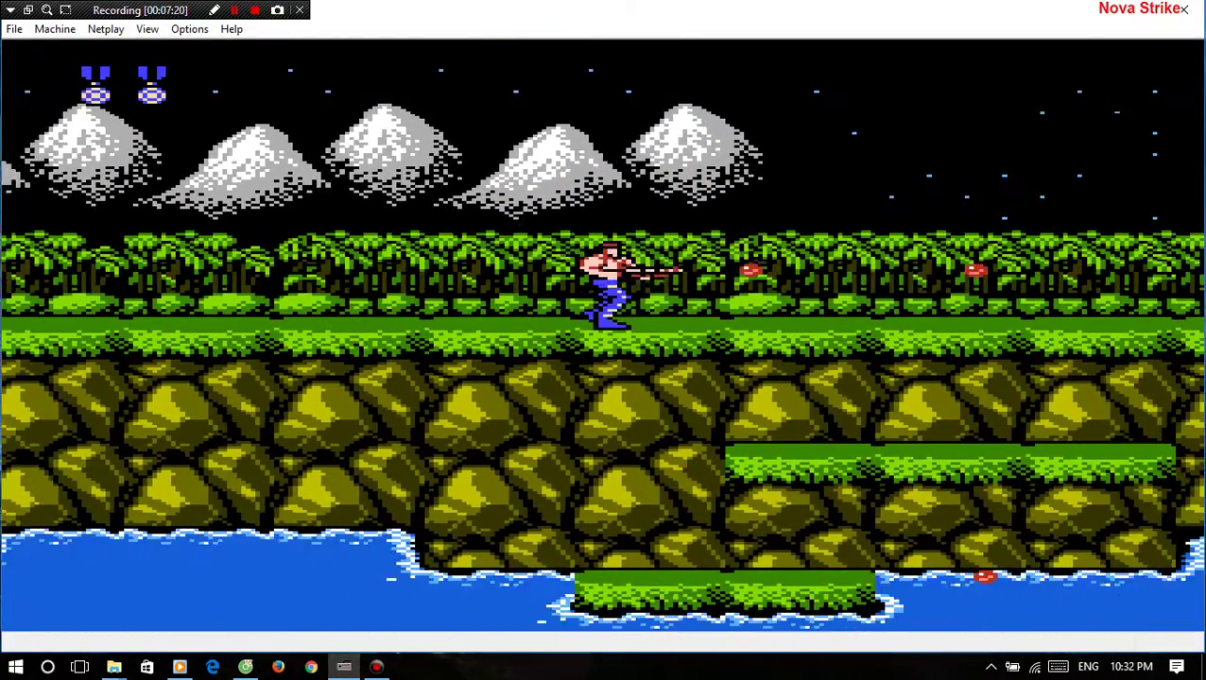
key(Right)
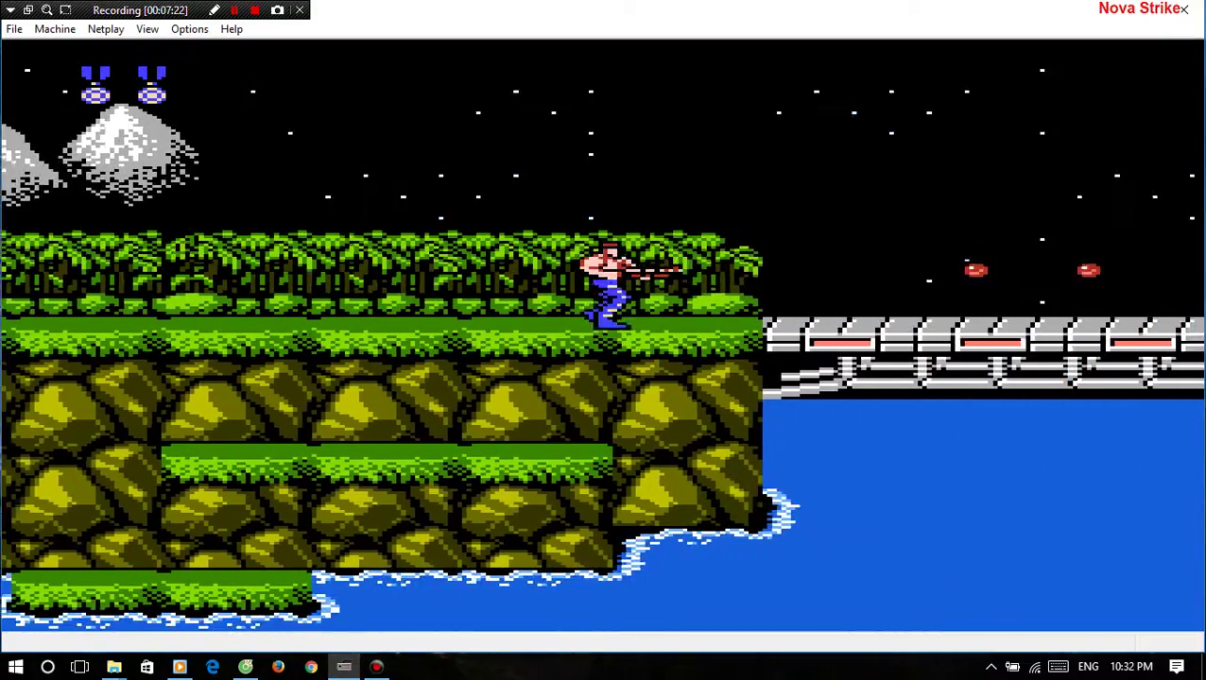
key(.)
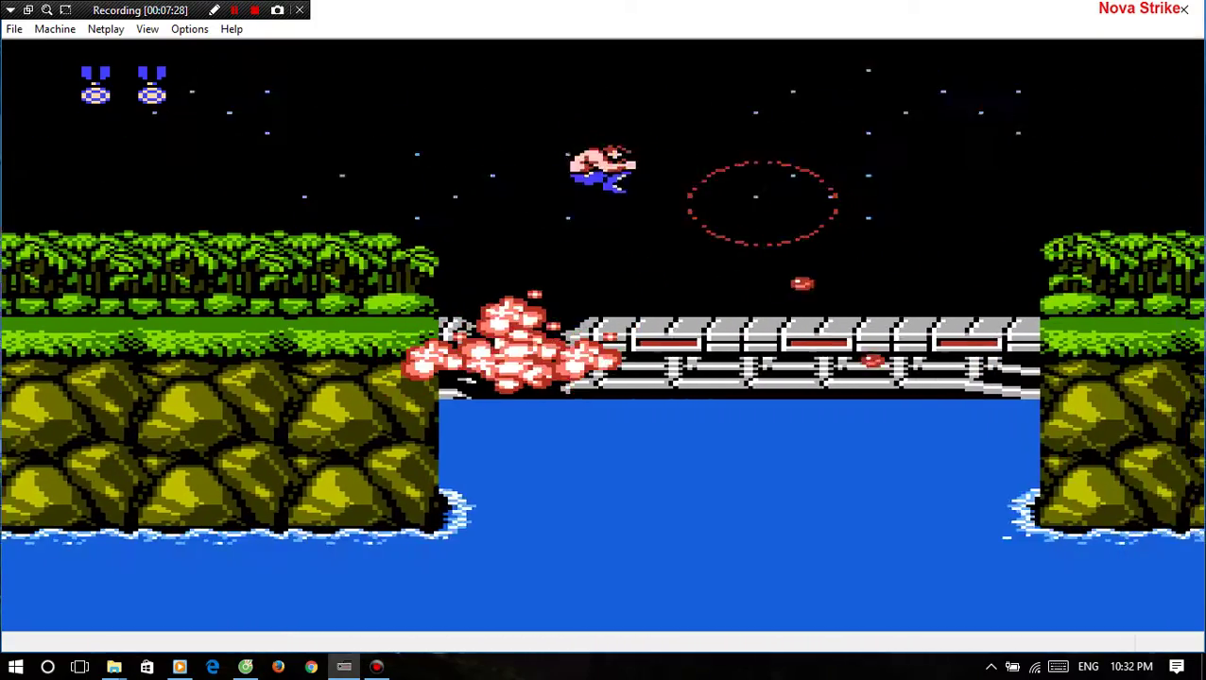
key(Right)
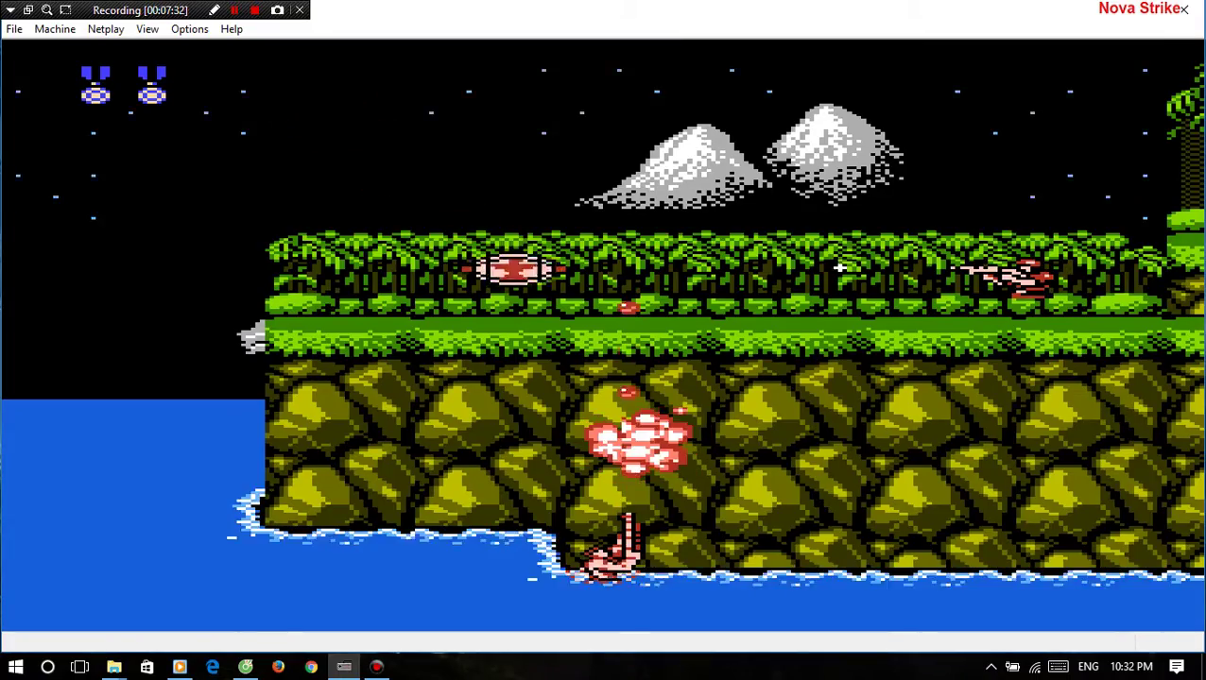
Advance the soldier out of the water and across the rocky ledges, jumping and shooting toward the gun turrets.
key(Right)
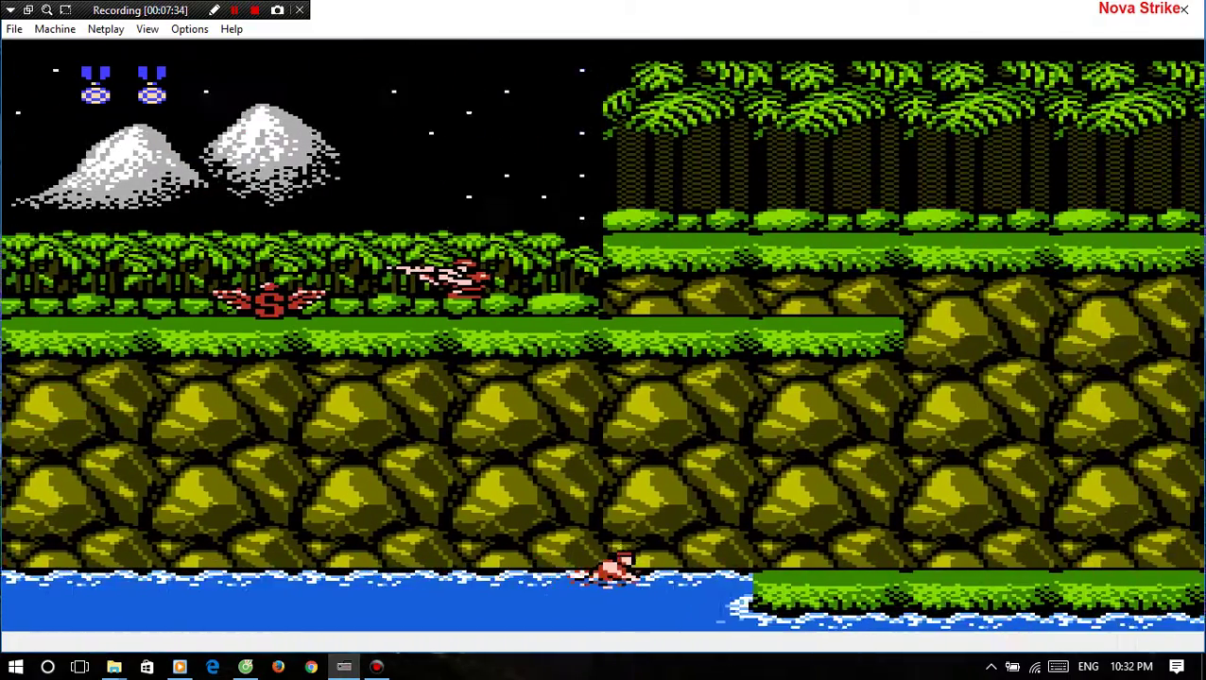
key(Right)
key(.)
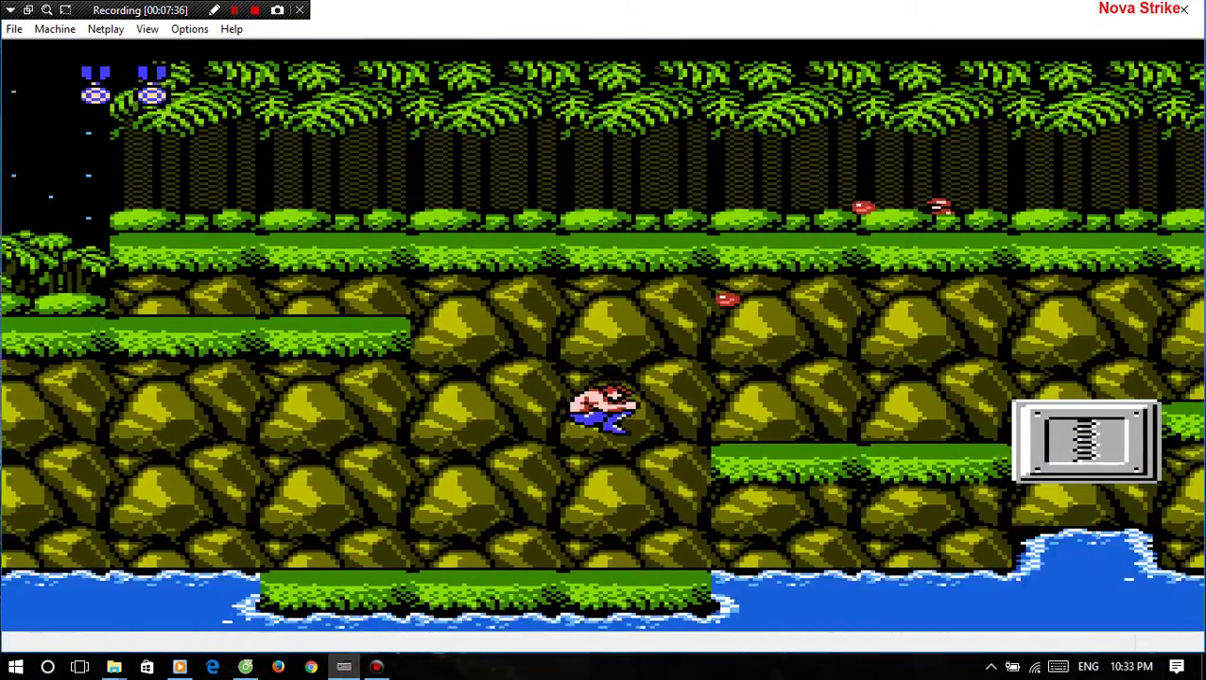
key(.)
key(Right)
key(.)
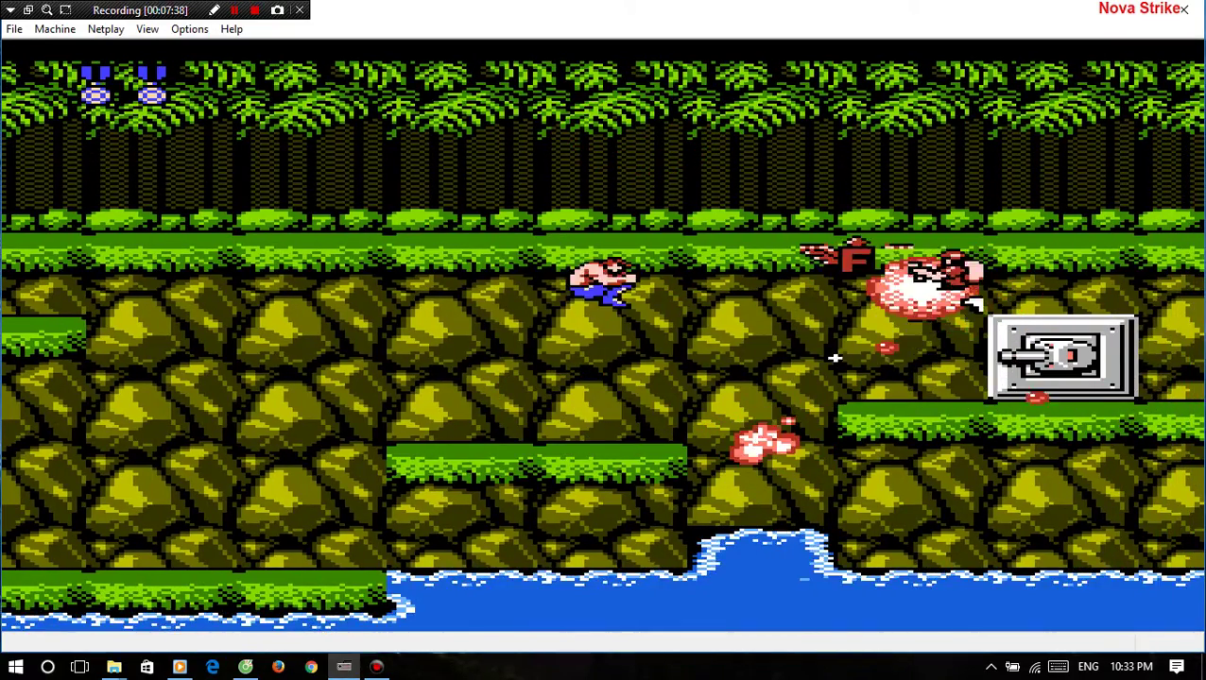
key(Left)
key(Right)
key(Right)
key(.)
key(Down)
key(Right)
key(Right)
key(.)
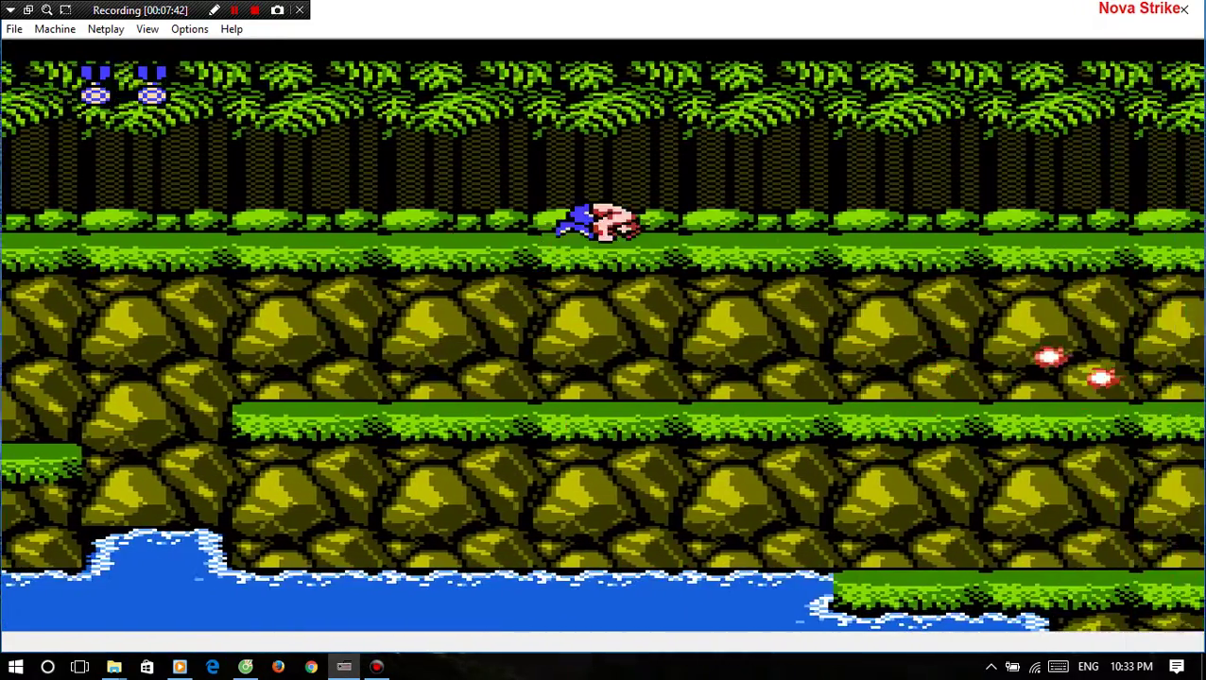
key(Down)
key(Right)
key(x)
key(Down)
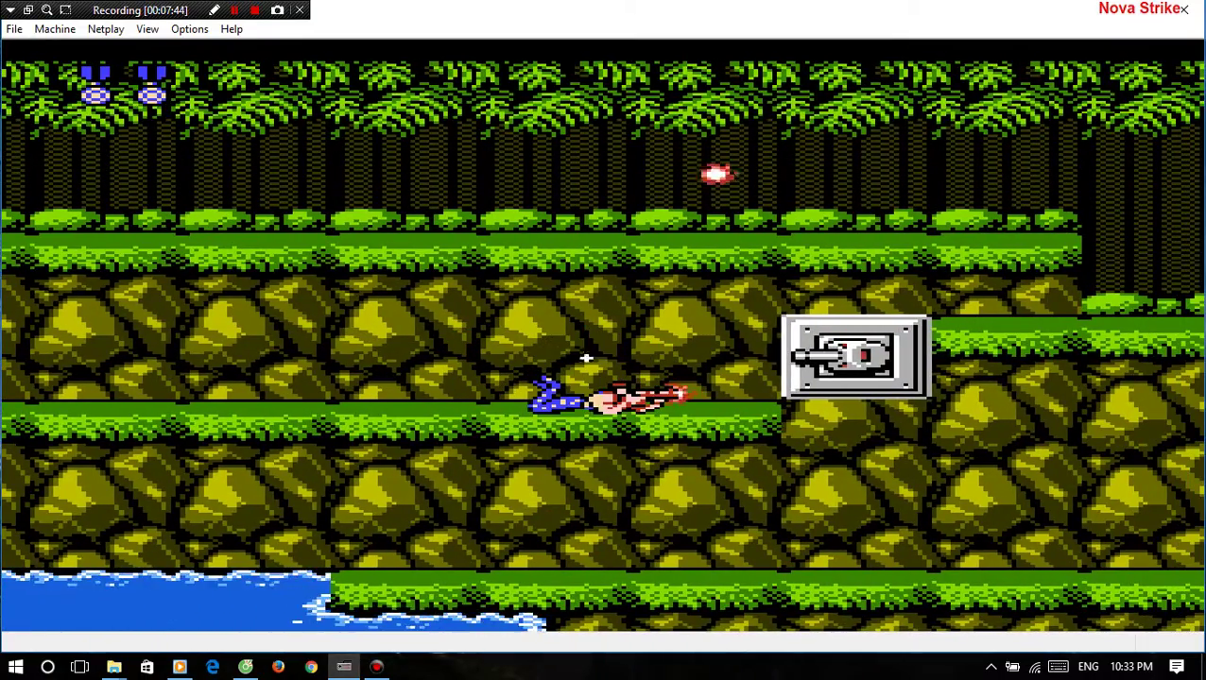
key(Left)
key(Right)
Leave the game for the Windows desktop and refresh it.
key(super+d)
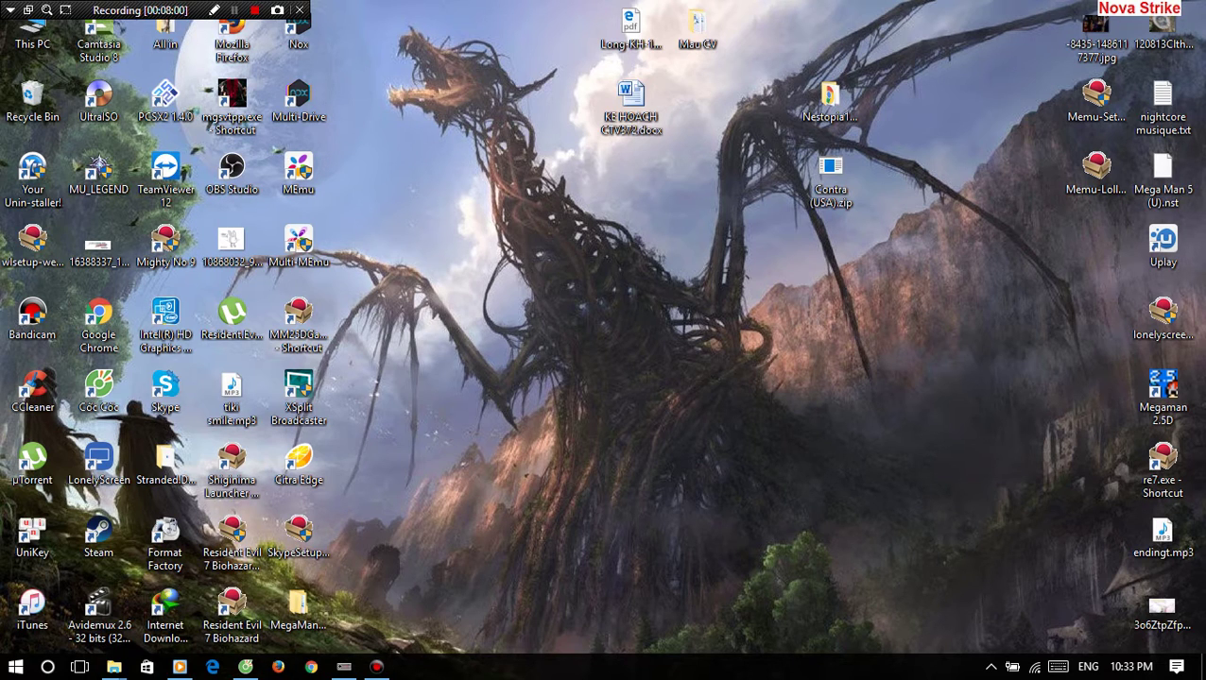
right_click(631, 237)
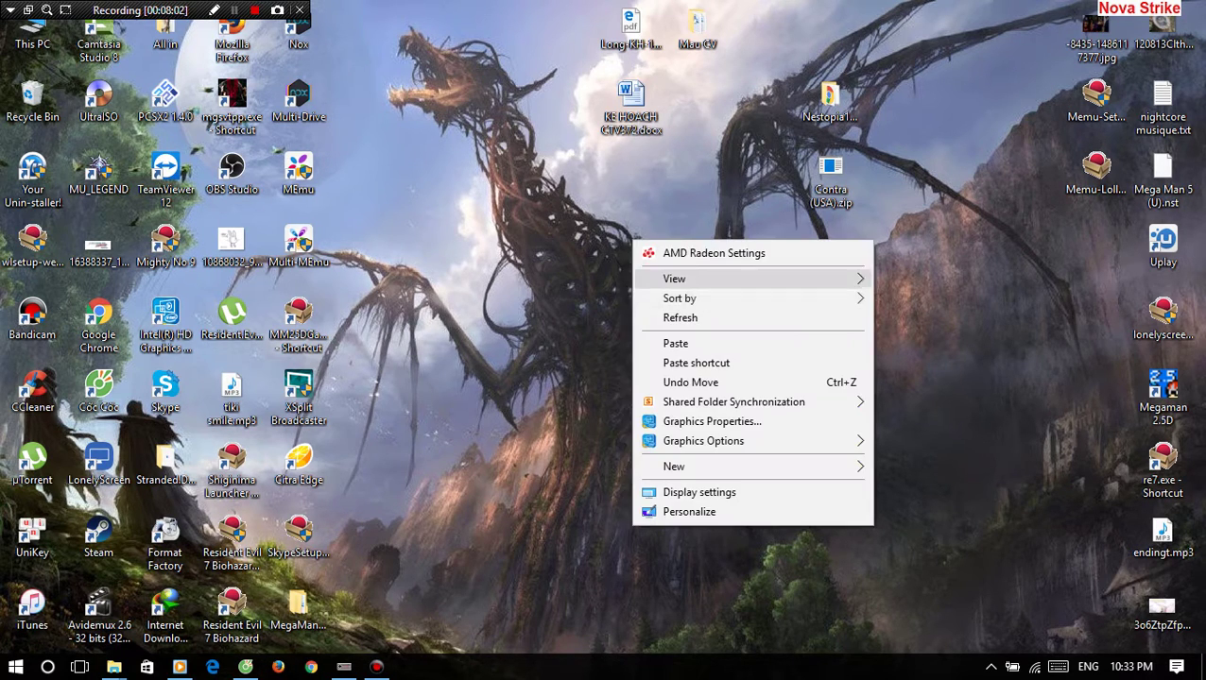
click(652, 318)
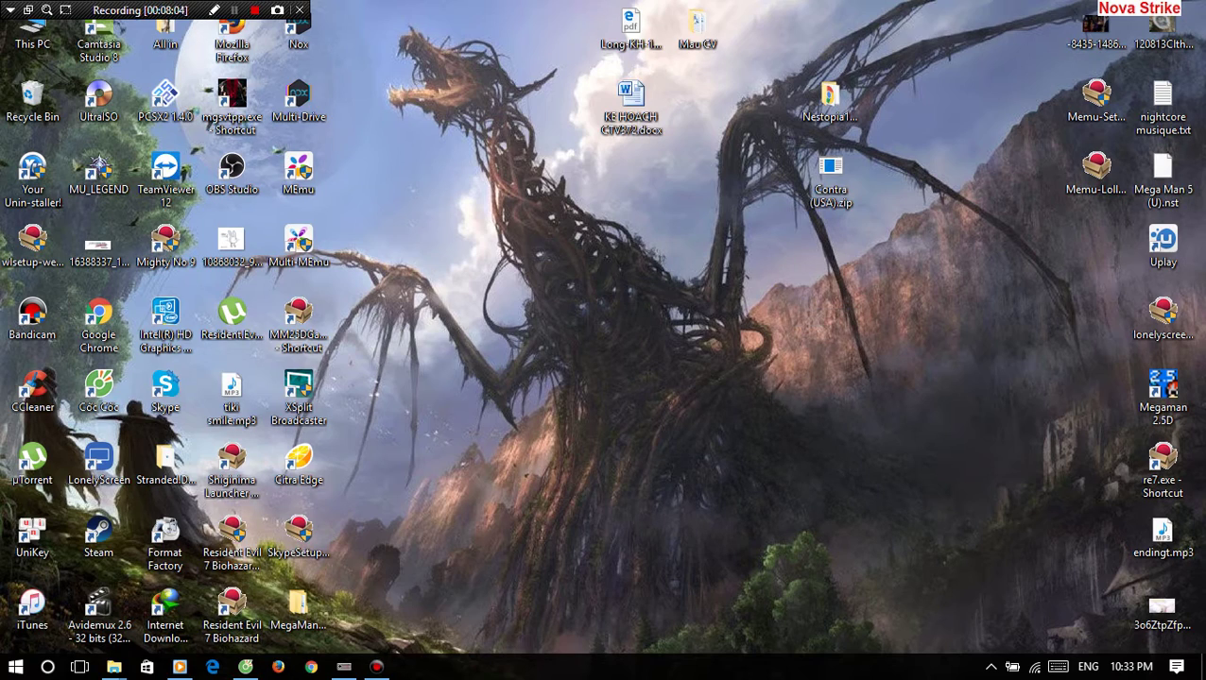